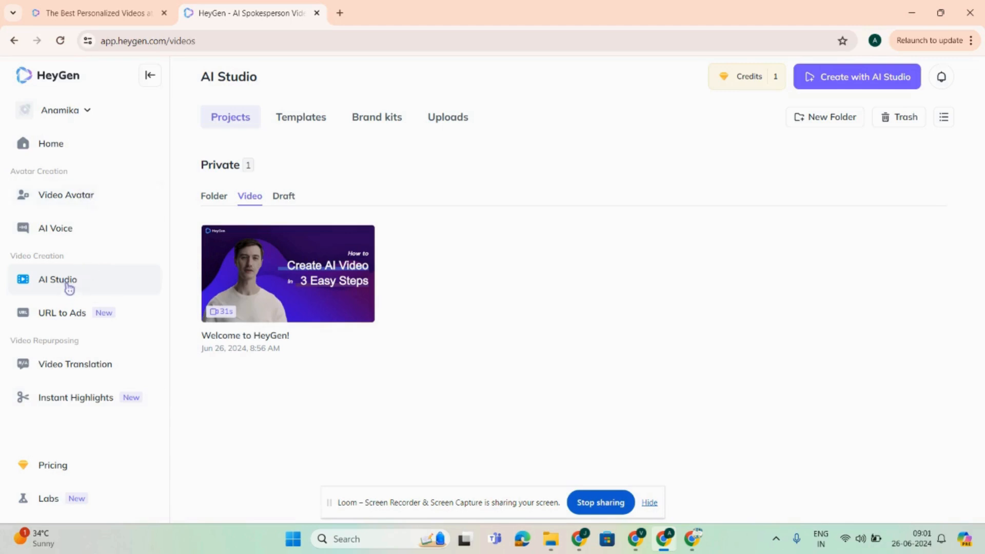
Step: Create a new portrait video with AI Studio and show its avatar choices
{"action": "left_click", "coordinate": [829, 76]}
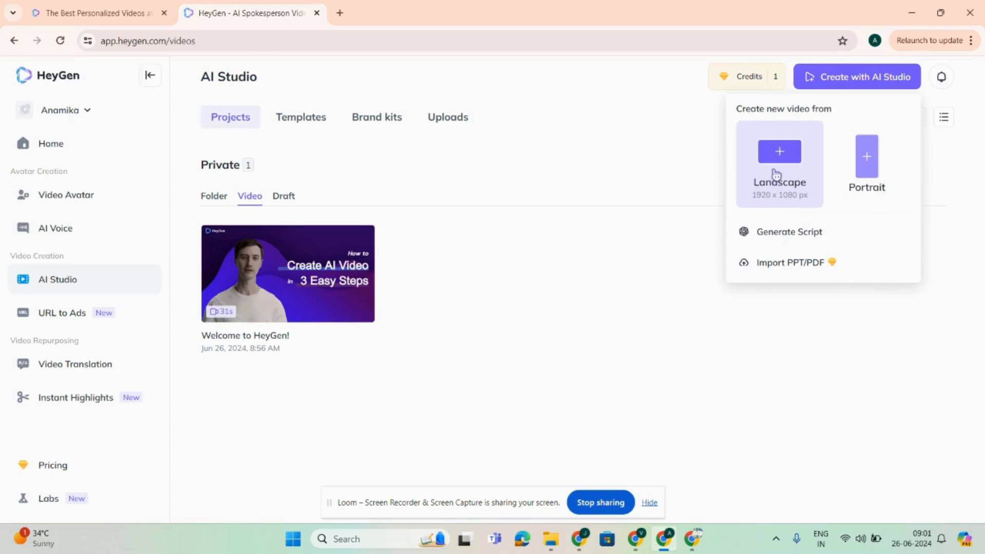
{"action": "left_click", "coordinate": [865, 169]}
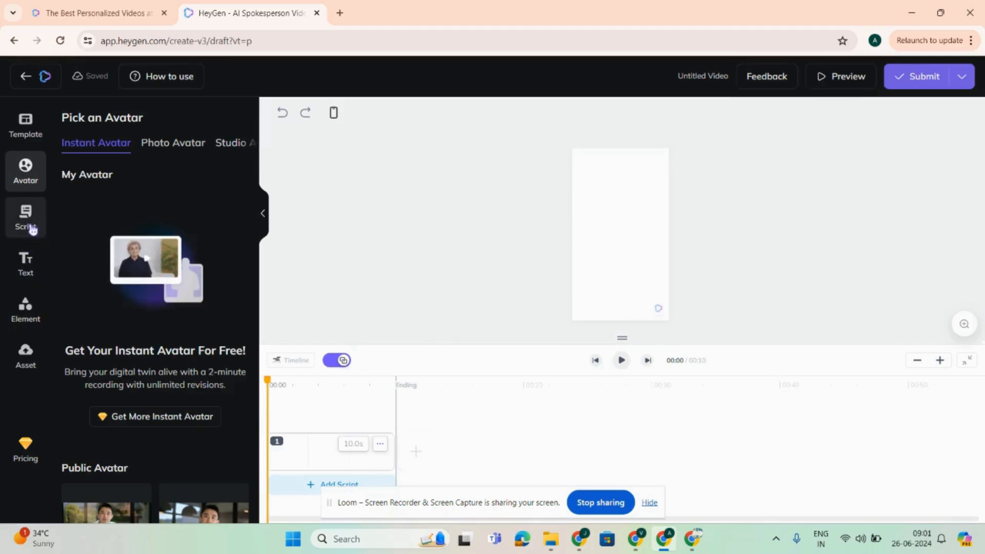
{"action": "left_click", "coordinate": [33, 231]}
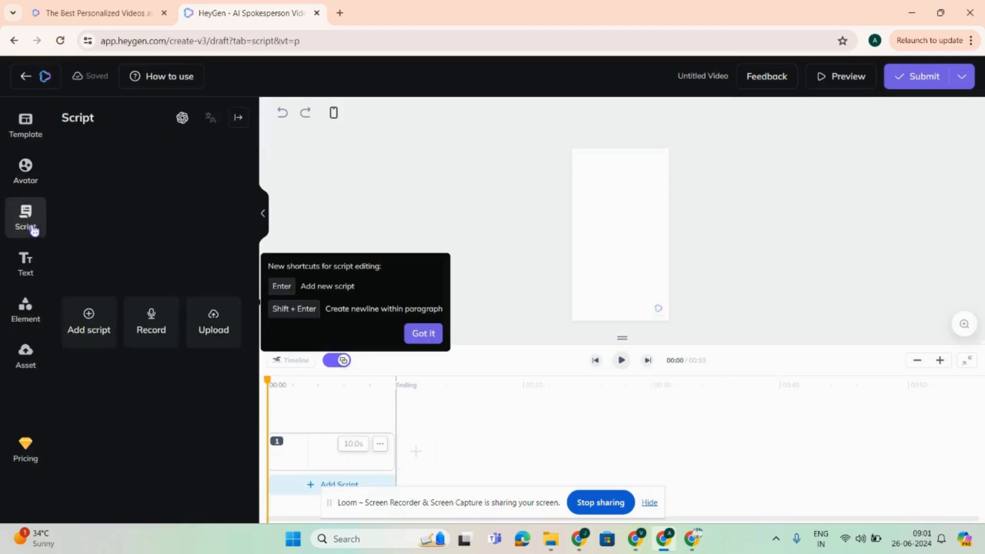
{"action": "left_click", "coordinate": [26, 170]}
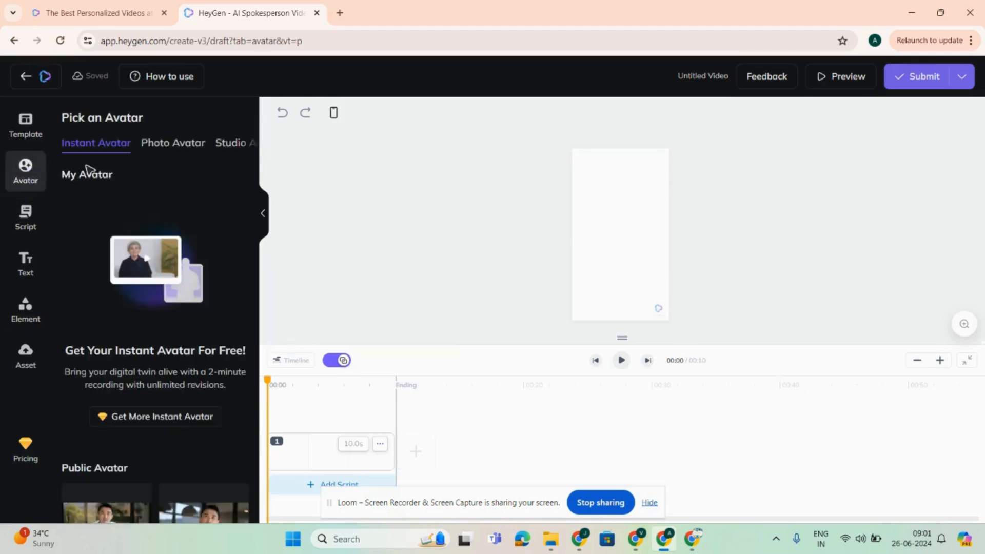
Step: Upload the suited man's portrait picture from the Desktop folder as a new photo avatar
{"action": "left_click", "coordinate": [184, 146]}
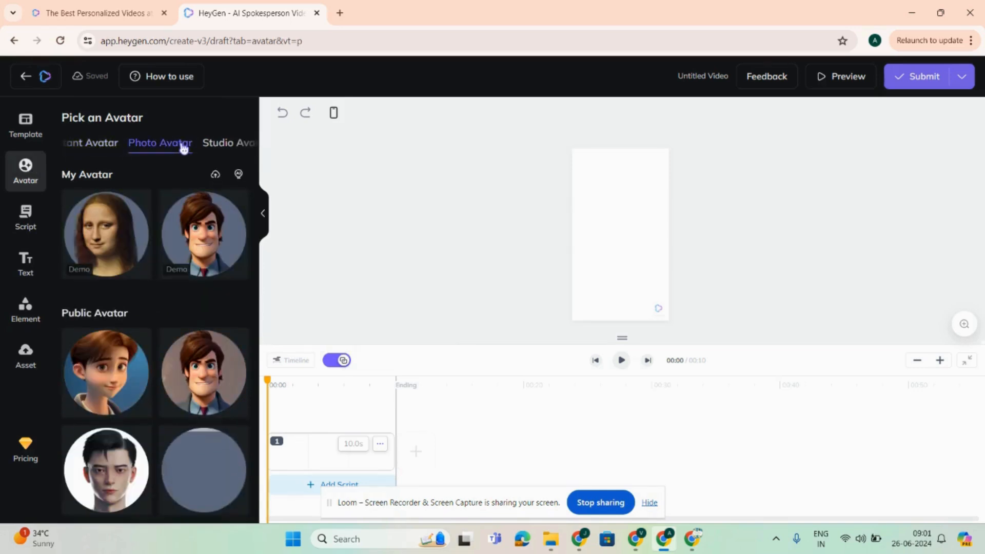
{"action": "left_click", "coordinate": [236, 149]}
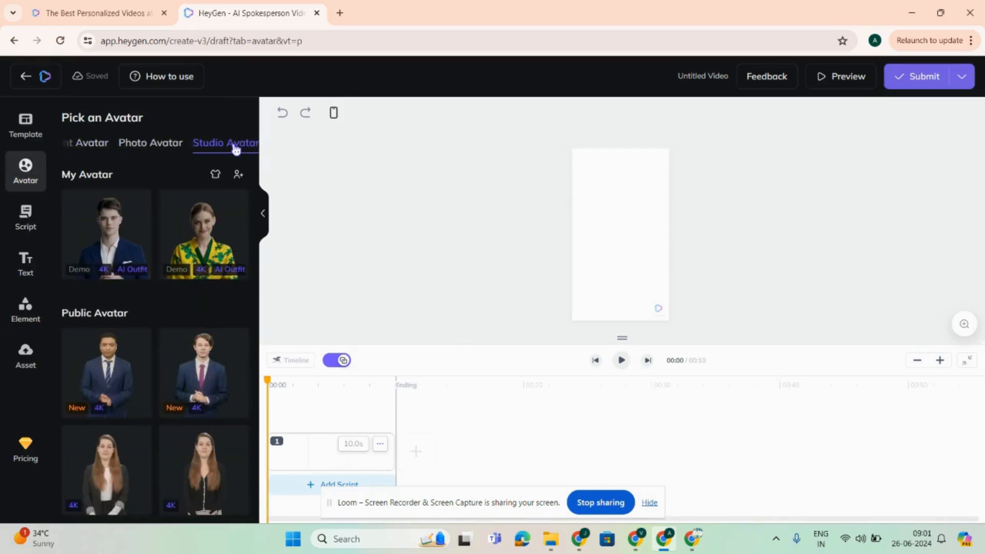
{"action": "left_click", "coordinate": [149, 147]}
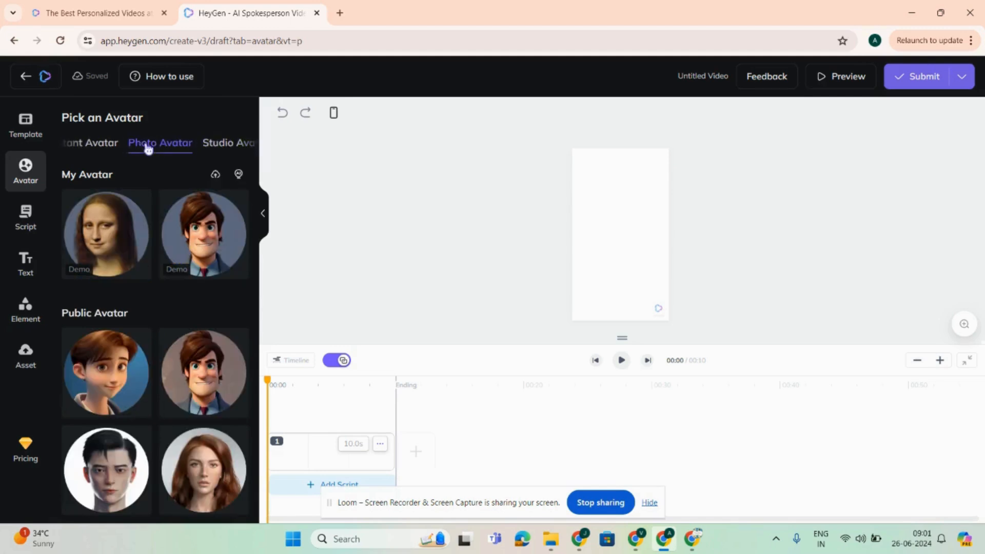
{"action": "left_click", "coordinate": [220, 176]}
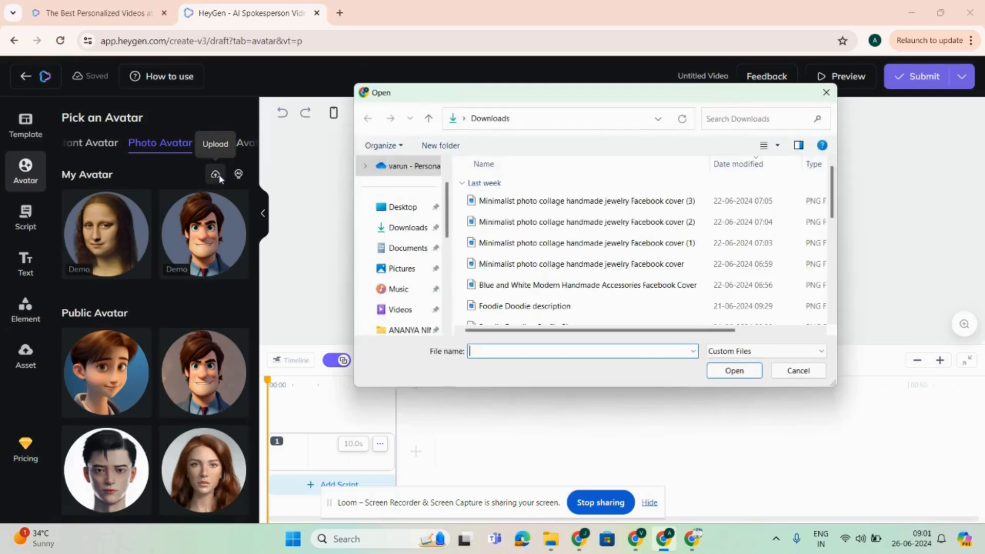
{"action": "left_click", "coordinate": [403, 206]}
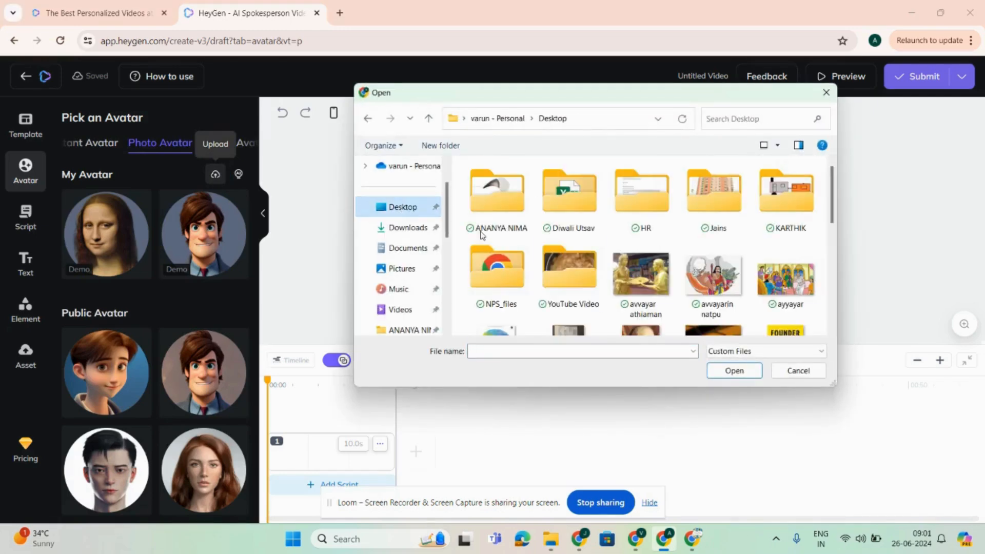
{"action": "left_click_drag", "start_coordinate": [833, 196], "coordinate": [836, 305]}
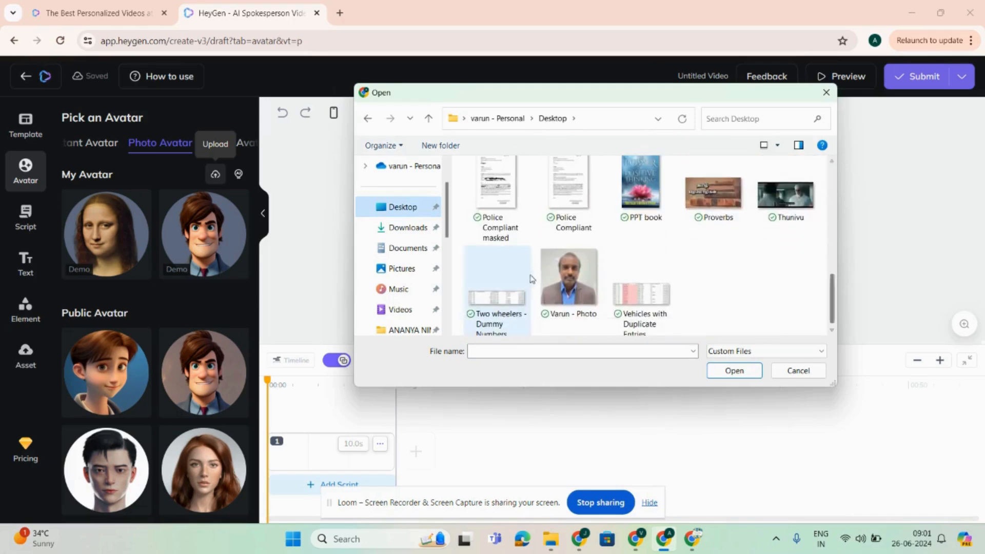
{"action": "left_click", "coordinate": [568, 274]}
{"action": "left_click", "coordinate": [734, 370]}
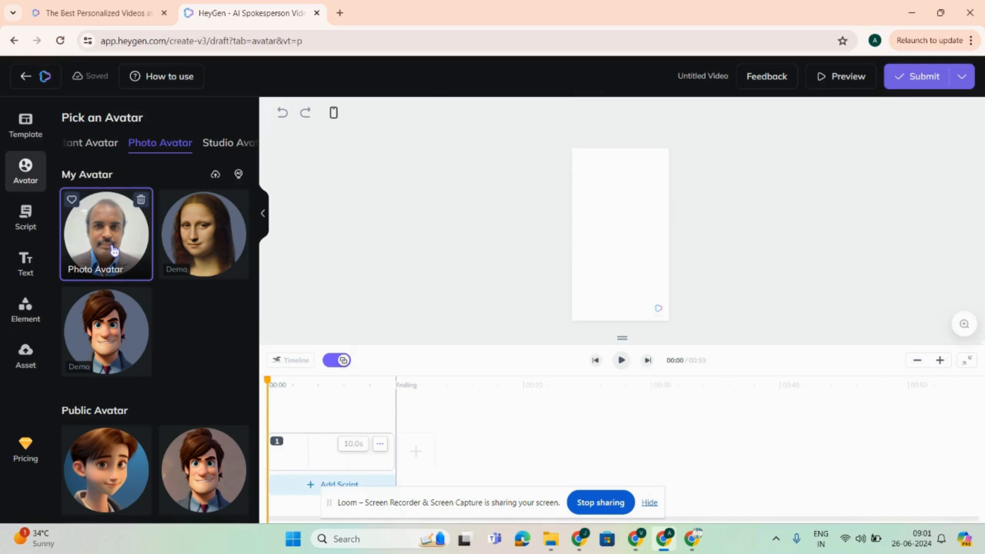
Step: Place the uploaded photo avatar on the portrait canvas so it fills the frame
{"action": "left_click_drag", "start_coordinate": [114, 251], "coordinate": [616, 204]}
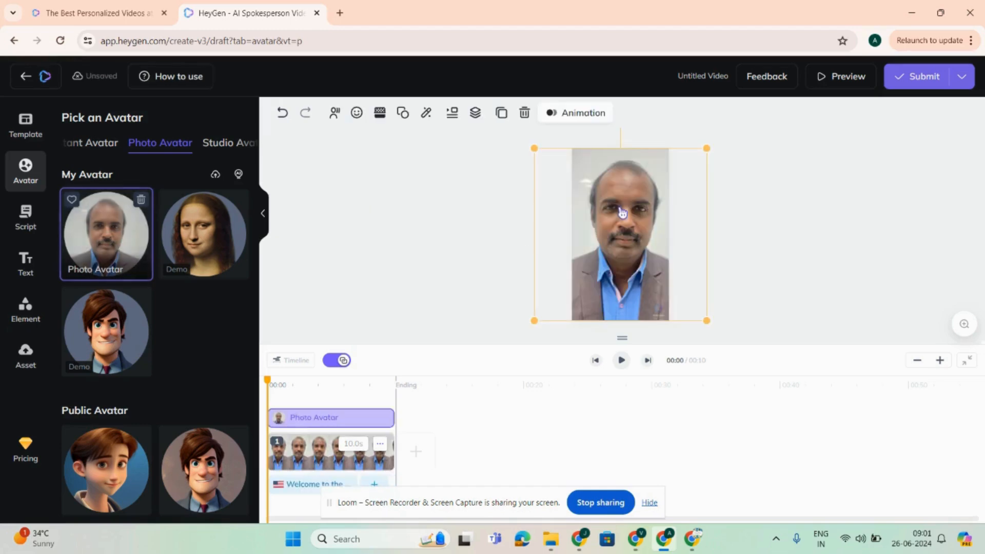
{"action": "left_click", "coordinate": [819, 232]}
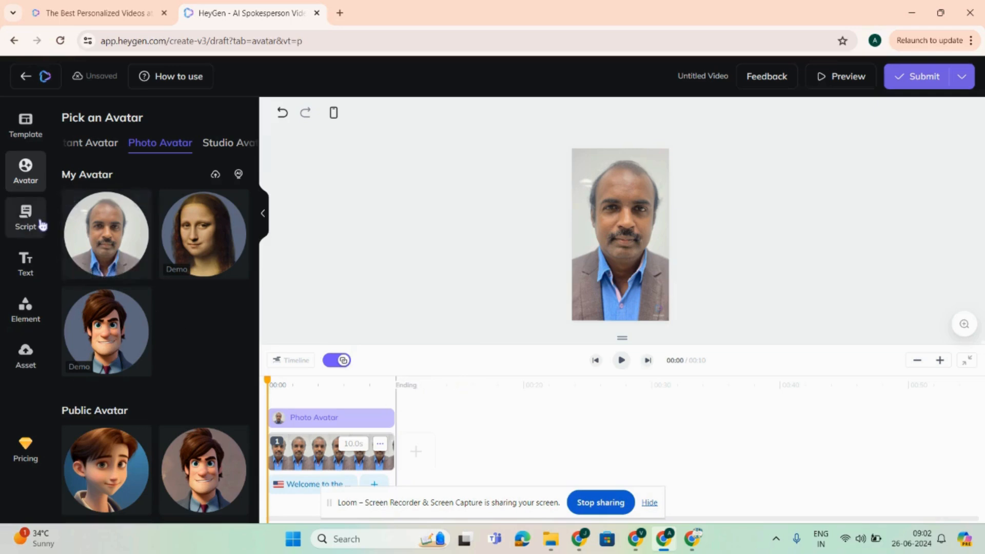
{"action": "left_click", "coordinate": [32, 228]}
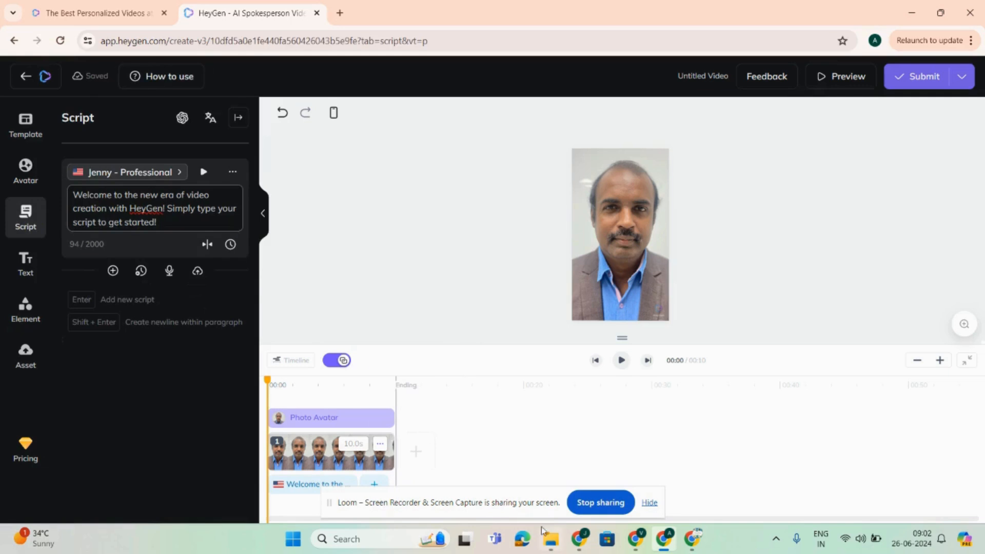
{"action": "mouse_move", "coordinate": [635, 539]}
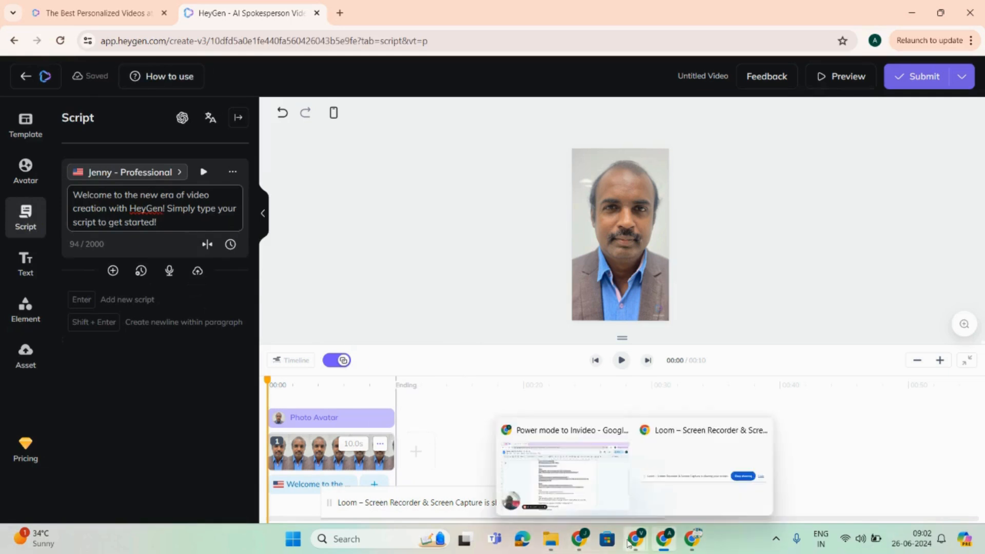
{"action": "left_click", "coordinate": [573, 485]}
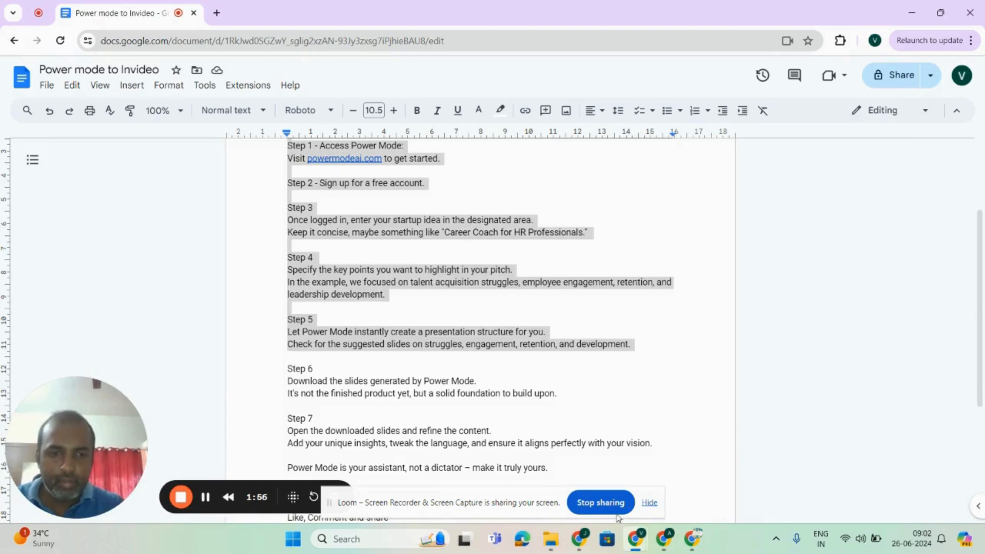
{"action": "mouse_move", "coordinate": [636, 541]}
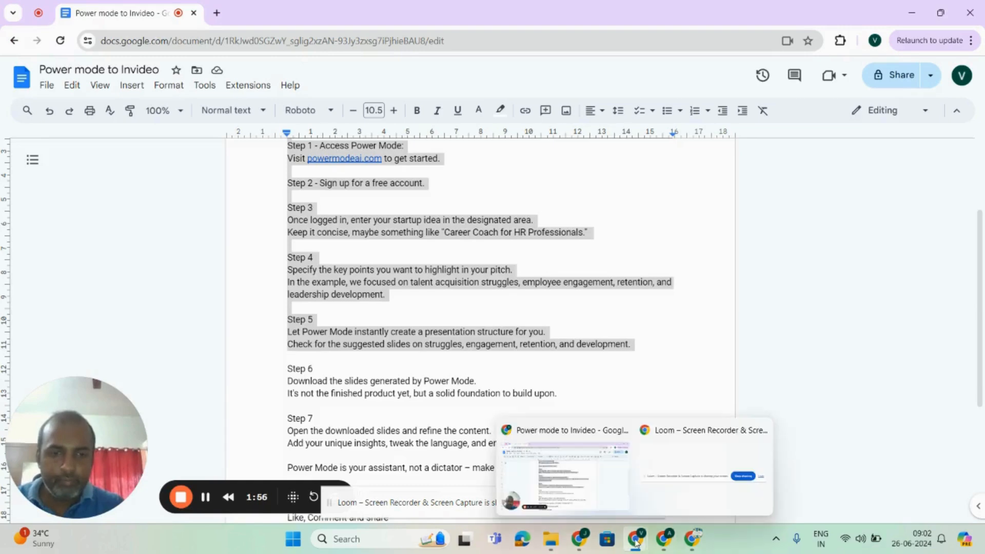
{"action": "left_click", "coordinate": [664, 539]}
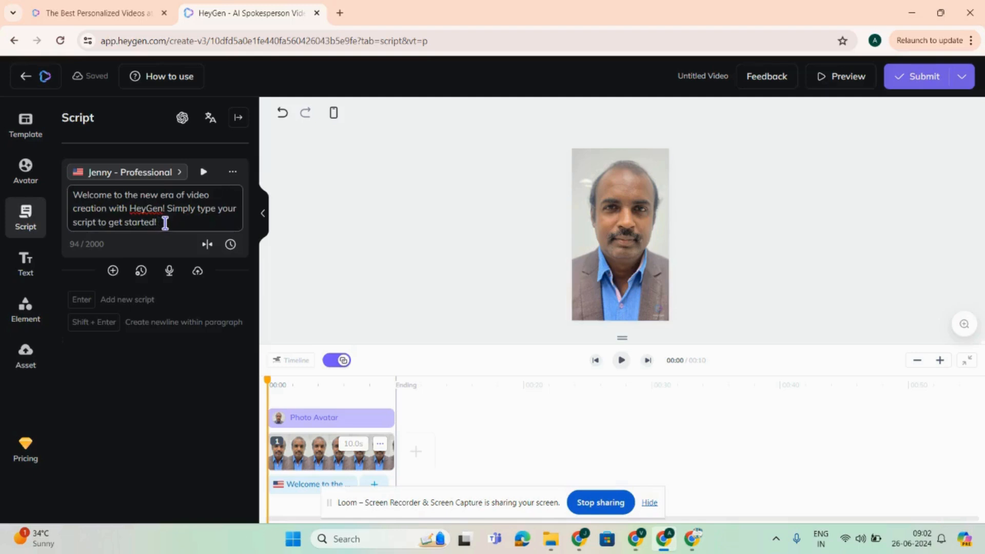
{"action": "left_click_drag", "start_coordinate": [162, 222], "coordinate": [60, 193]}
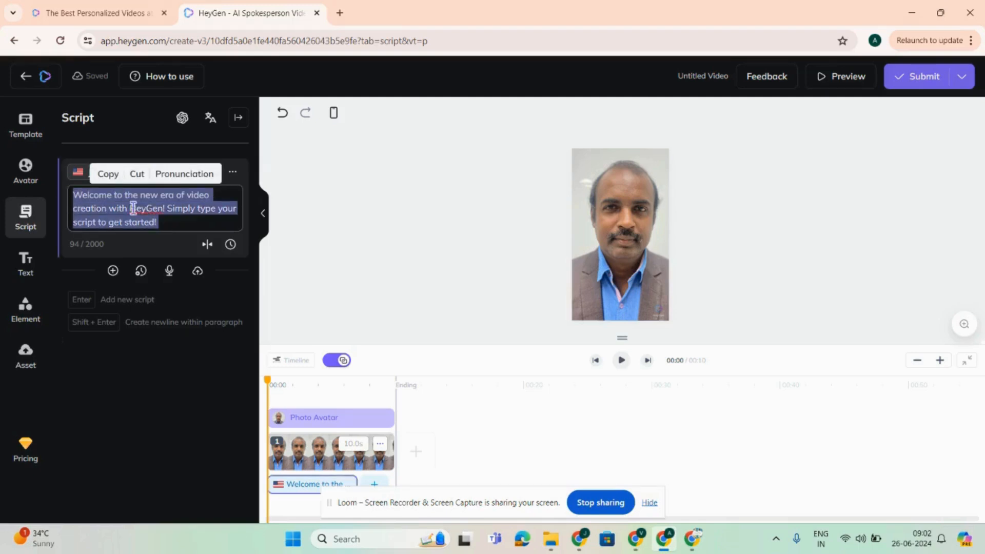
{"action": "type", "text": "https://www.heygen.com/personalized-video"}
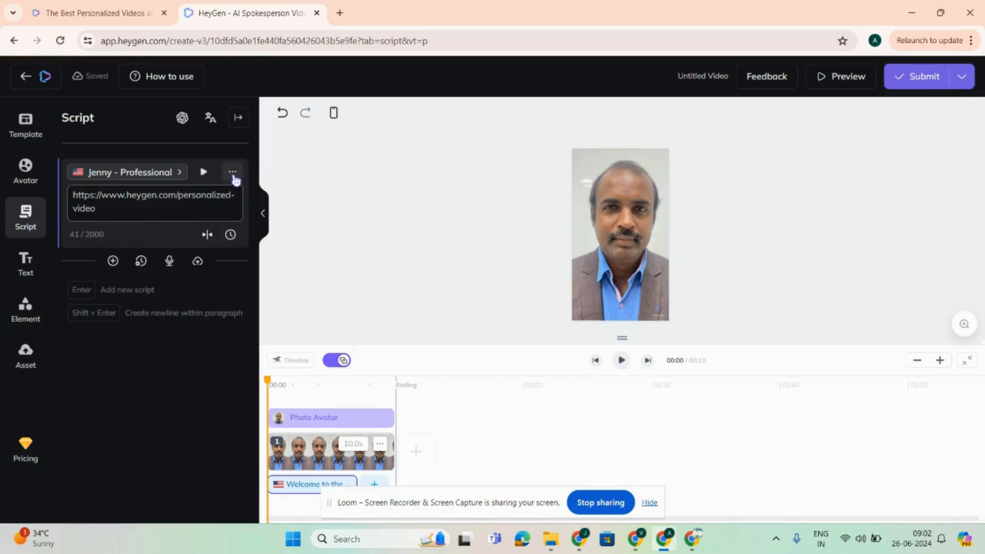
Step: Add a second script block below the first one and view the first block's voice settings
{"action": "left_click", "coordinate": [114, 262]}
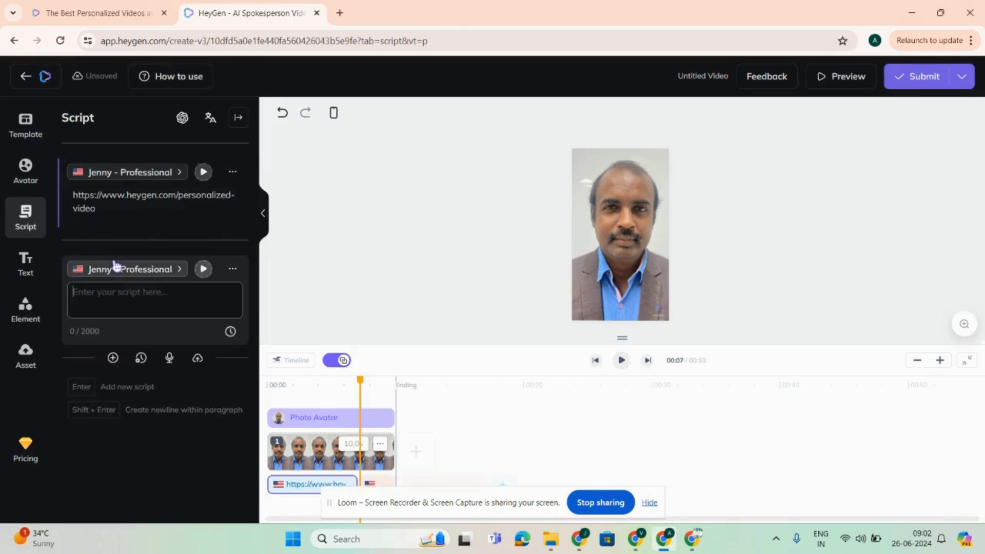
{"action": "left_click", "coordinate": [232, 173]}
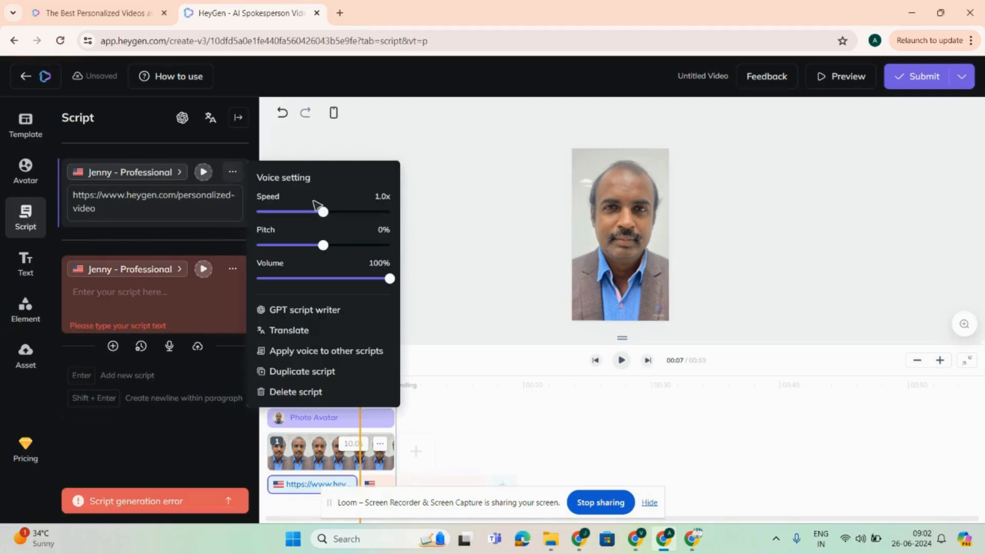
{"action": "left_click", "coordinate": [120, 300]}
{"action": "type", "text": "https://www.heygen.com/personalized-video"}
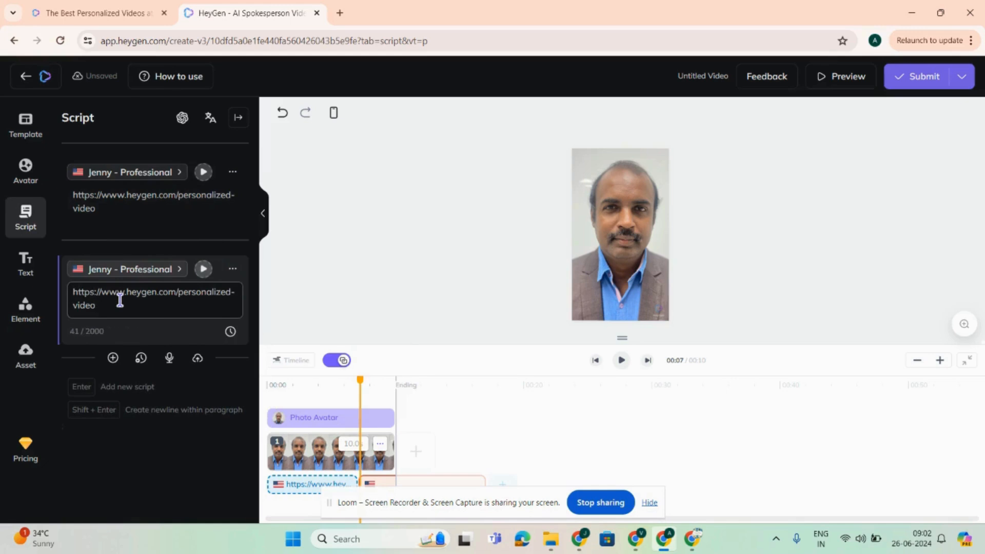
{"action": "key", "text": "ctrl+a"}
{"action": "key", "text": "BackSpace"}
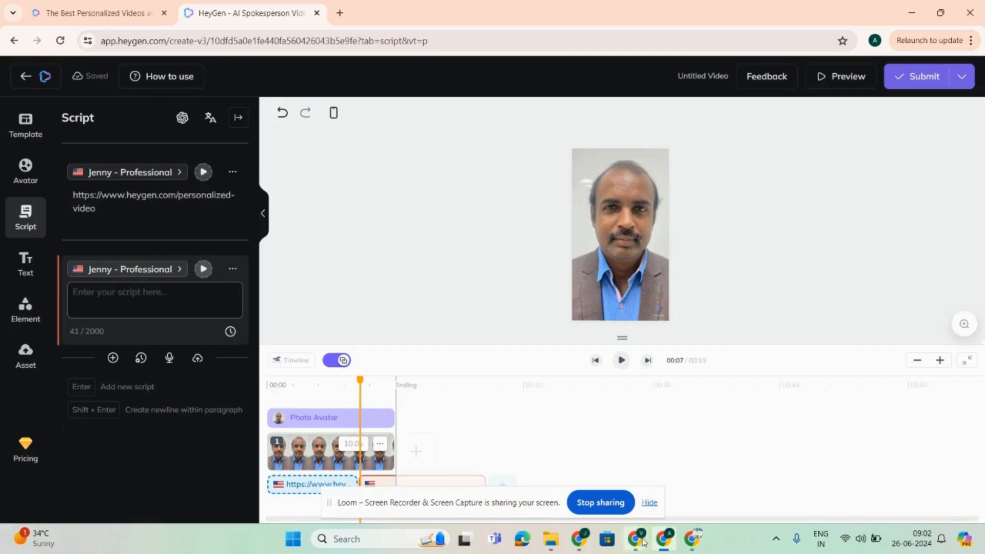
{"action": "mouse_move", "coordinate": [581, 543]}
{"action": "left_click", "coordinate": [548, 484]}
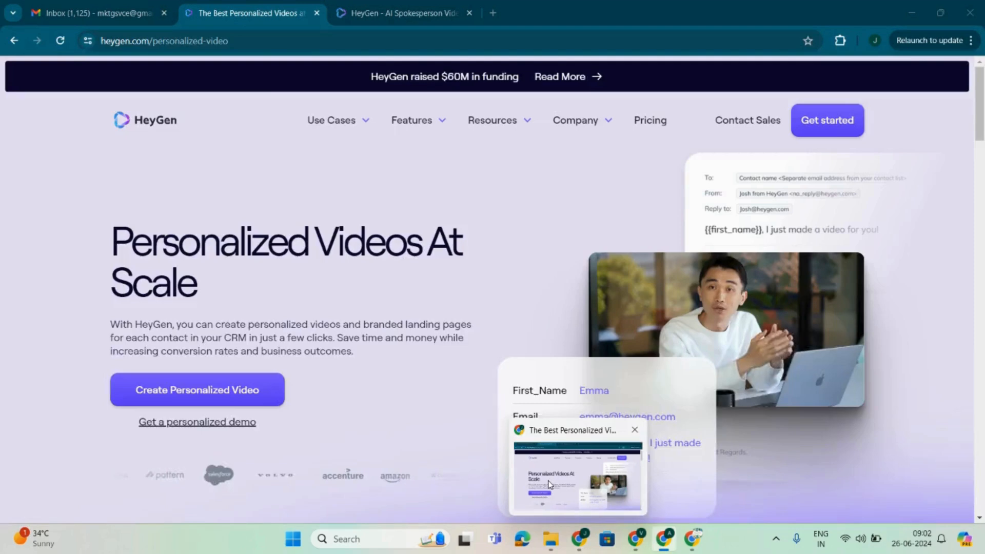
{"action": "left_click", "coordinate": [663, 538]}
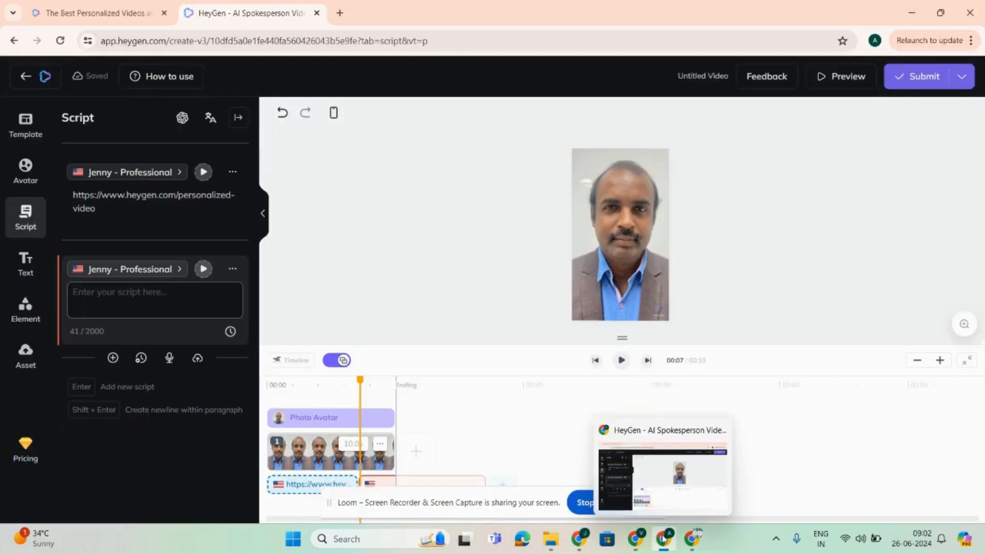
Step: Switch to the "Power mode to Invideo" document and copy its text from the opening question through Step 5
{"action": "mouse_move", "coordinate": [635, 539]}
{"action": "left_click", "coordinate": [564, 472]}
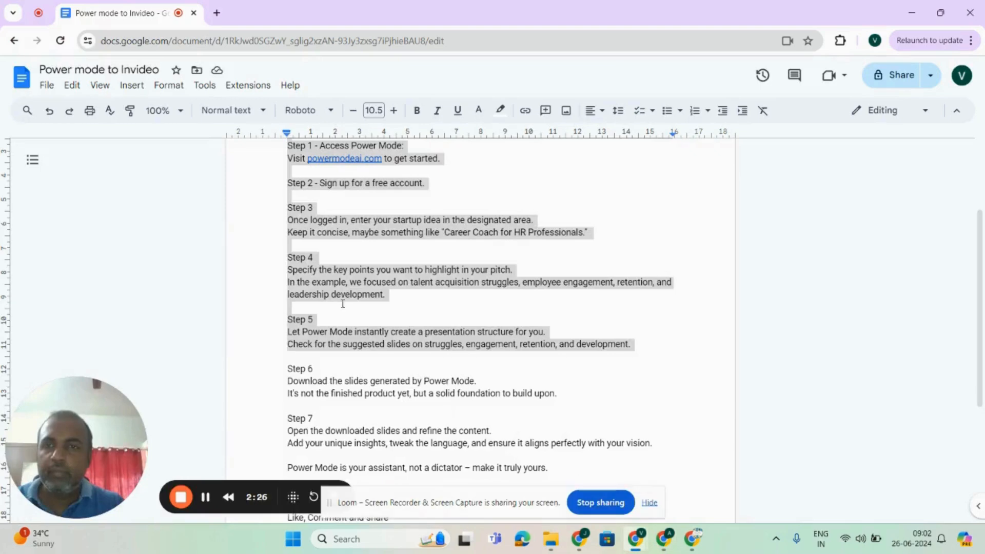
{"action": "left_click", "coordinate": [412, 343]}
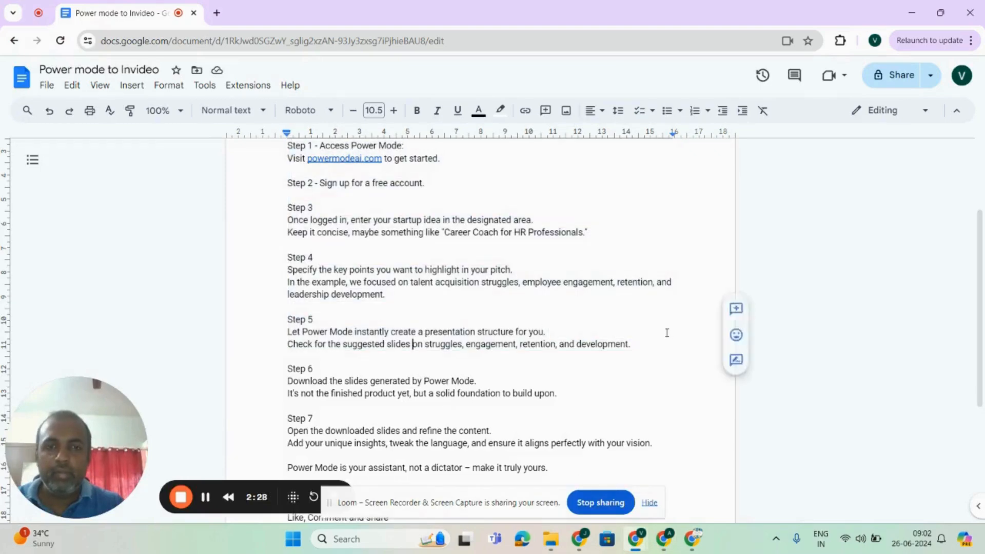
{"action": "key", "text": "Down"}
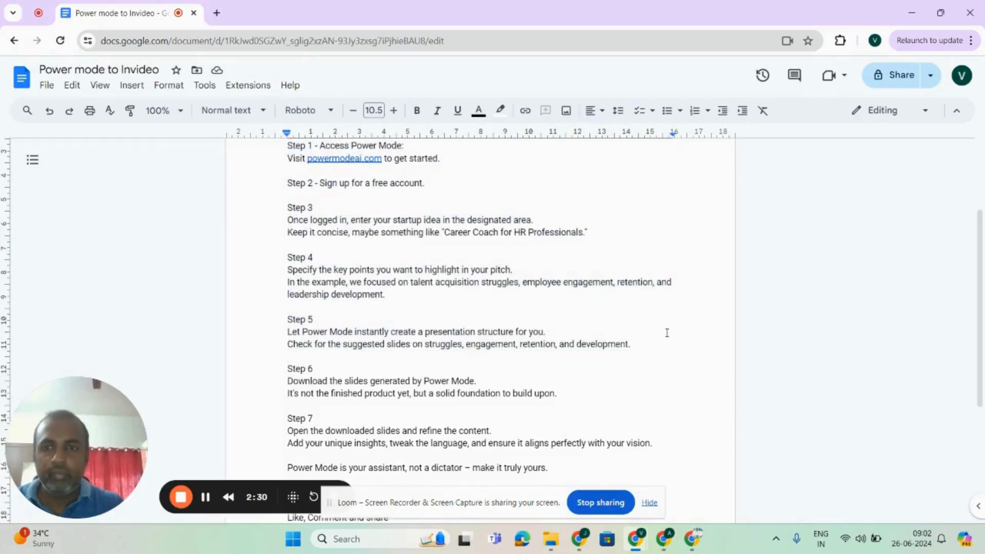
{"action": "key", "text": "shift+Up"}
{"action": "key", "text": "shift+Up"}
{"action": "key", "text": "shift+Up"}
{"action": "key", "text": "shift+Up"}
{"action": "key", "text": "shift+Up"}
{"action": "key", "text": "shift+Up"}
{"action": "key", "text": "shift+Up"}
{"action": "key", "text": "shift+Up"}
{"action": "key", "text": "shift+Up"}
{"action": "key", "text": "shift+Up"}
{"action": "key", "text": "shift+Up"}
{"action": "key", "text": "shift+Up"}
{"action": "key", "text": "shift+Up"}
{"action": "key", "text": "shift+Up"}
{"action": "key", "text": "shift+Up"}
{"action": "key", "text": "shift+Up"}
{"action": "key", "text": "shift+Up"}
{"action": "key", "text": "shift+Up"}
{"action": "key", "text": "shift+Up"}
{"action": "key", "text": "shift+Up"}
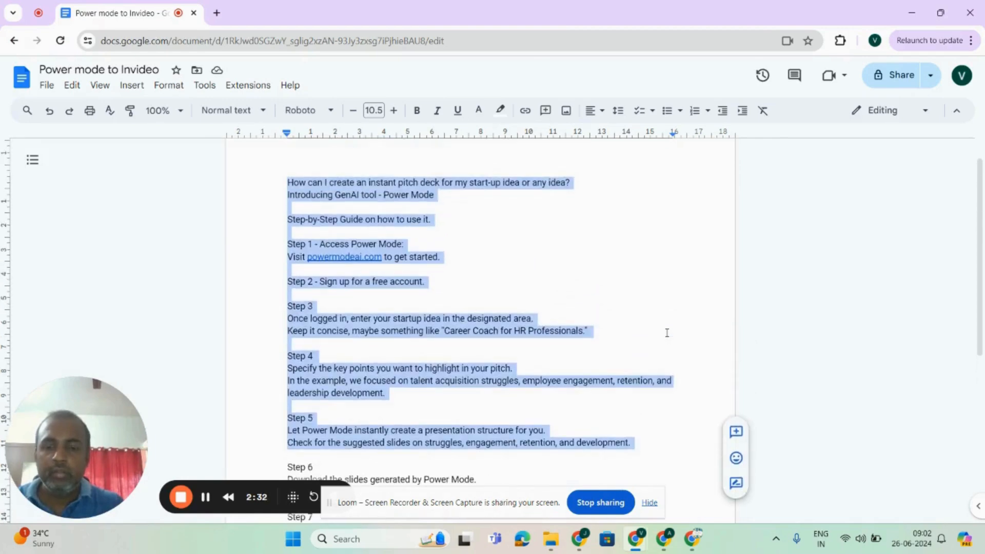
Step: Return to HeyGen and paste the copied Power Mode guide into the empty second script block
{"action": "mouse_move", "coordinate": [701, 548]}
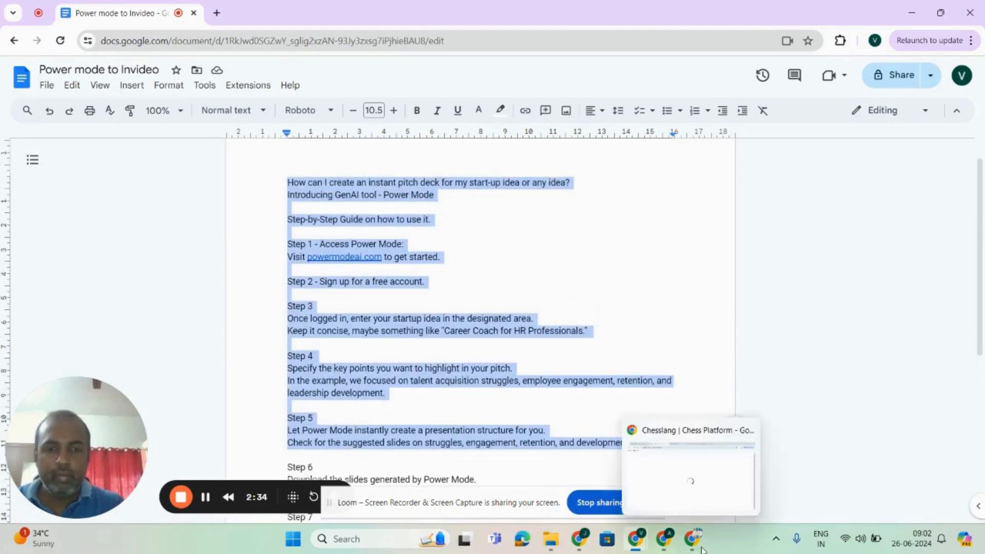
{"action": "left_click", "coordinate": [664, 539]}
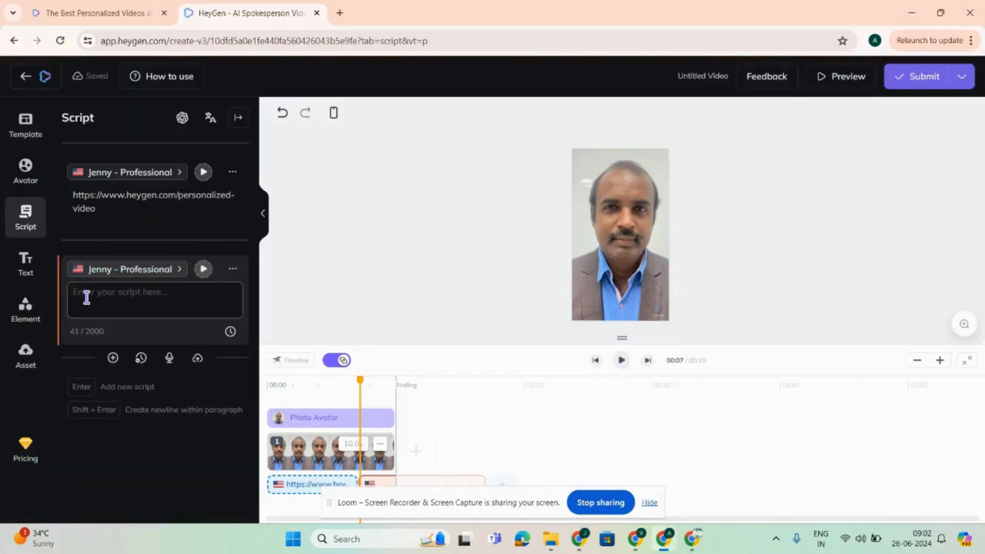
{"action": "key", "text": "ctrl+v"}
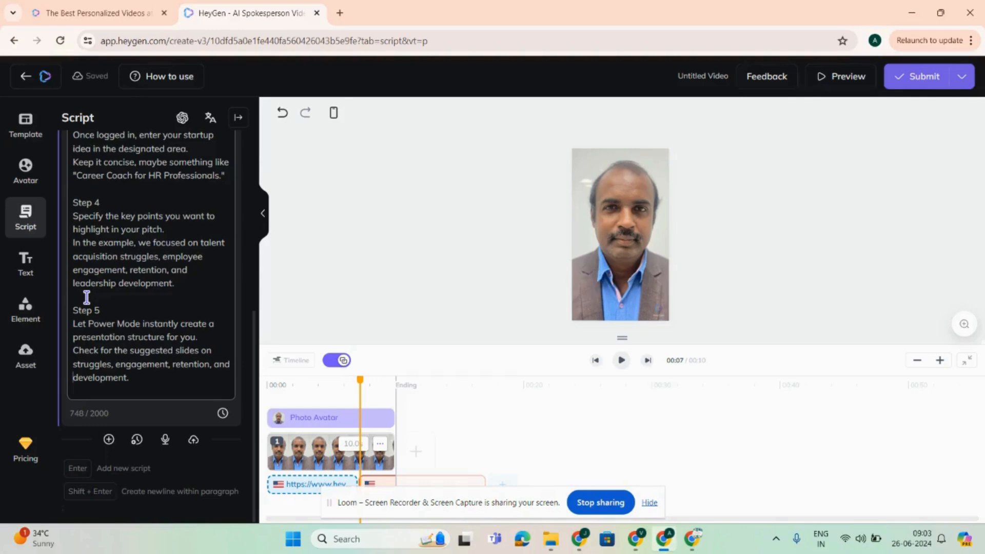
Step: Delete the Step 4 and Step 5 text from the second script block so it ends after Step 3
{"action": "scroll", "coordinate": [87, 298], "scroll_direction": "up", "scroll_amount": 3}
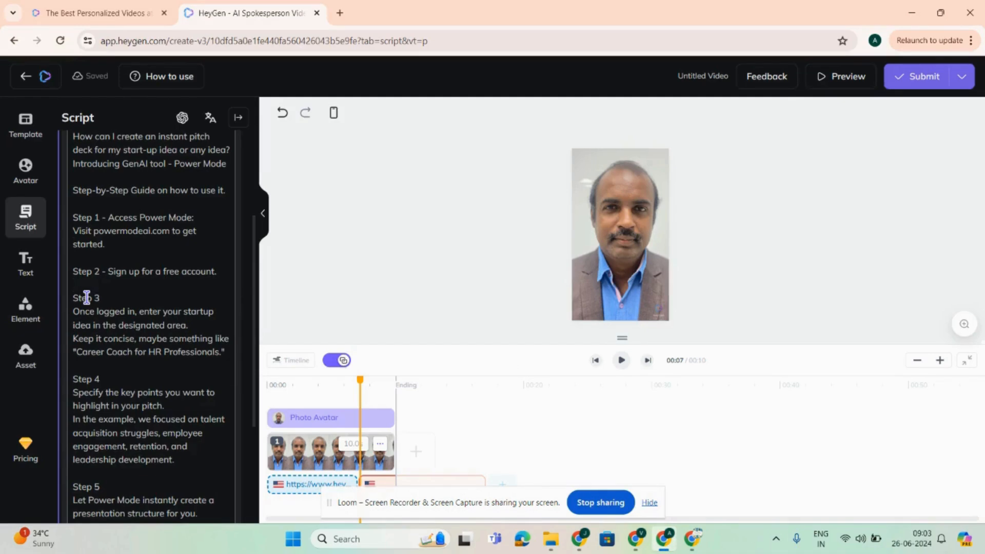
{"action": "key", "text": "shift+Down"}
{"action": "key", "text": "shift+Down"}
{"action": "key", "text": "shift+Down"}
{"action": "key", "text": "shift+Down"}
{"action": "key", "text": "shift+Down"}
{"action": "key", "text": "shift+Down"}
{"action": "key", "text": "shift+Down"}
{"action": "key", "text": "shift+Down"}
{"action": "key", "text": "shift+Down"}
{"action": "key", "text": "shift+Down"}
{"action": "key", "text": "shift+Down"}
{"action": "key", "text": "shift+Down"}
{"action": "key", "text": "shift+Down"}
{"action": "key", "text": "shift+Down"}
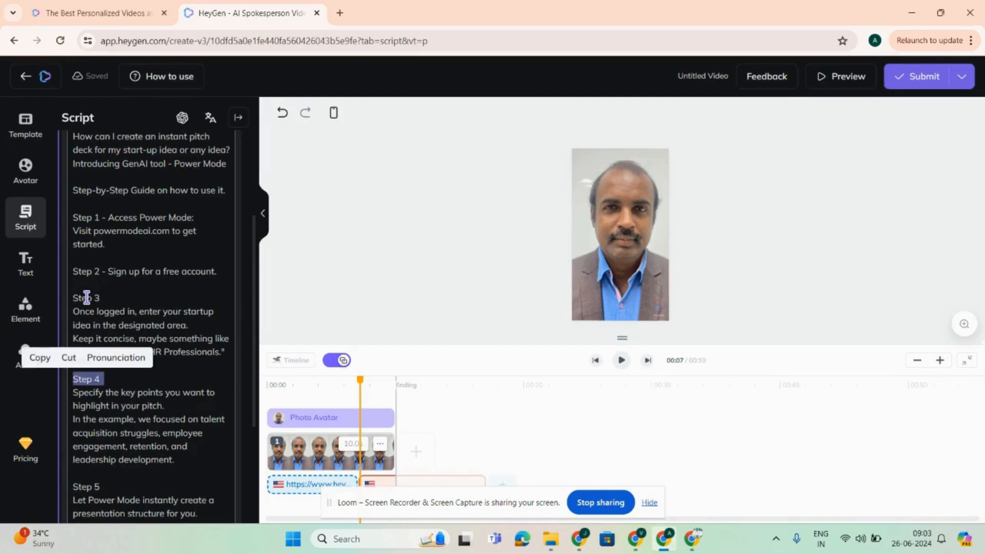
{"action": "key", "text": "BackSpace"}
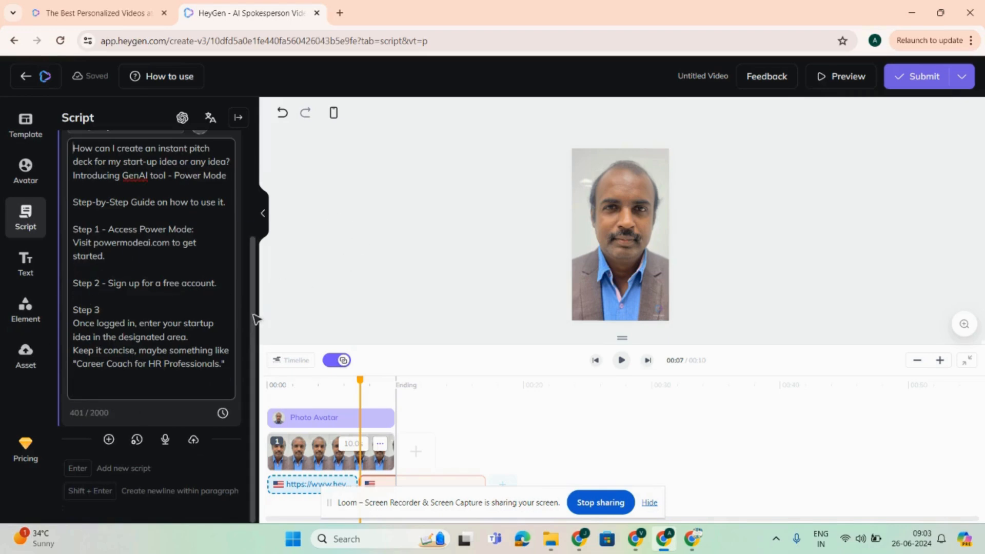
Step: Replace the link in the first script block with "Welcome to my avatar video"
{"action": "scroll", "coordinate": [255, 318], "scroll_direction": "up", "scroll_amount": 3}
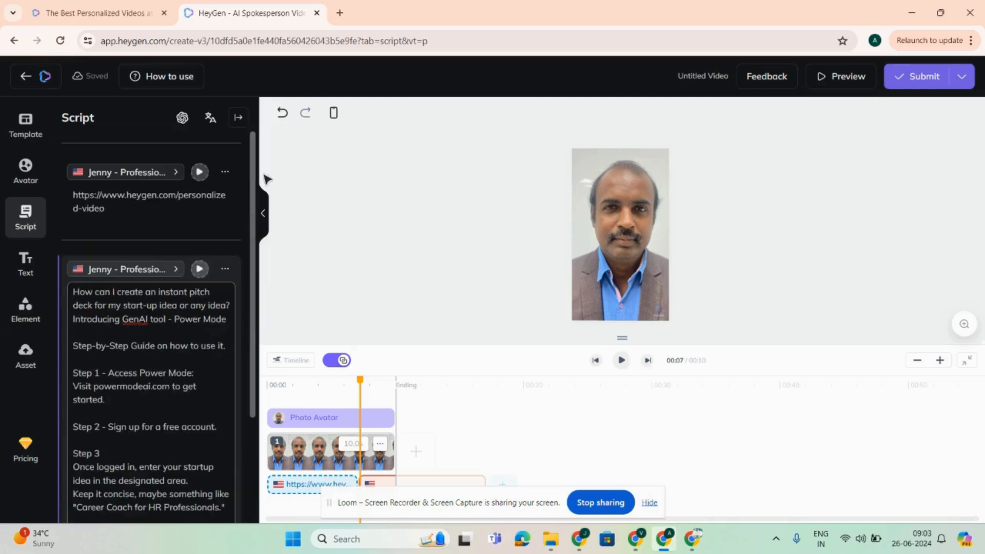
{"action": "left_click", "coordinate": [226, 173]}
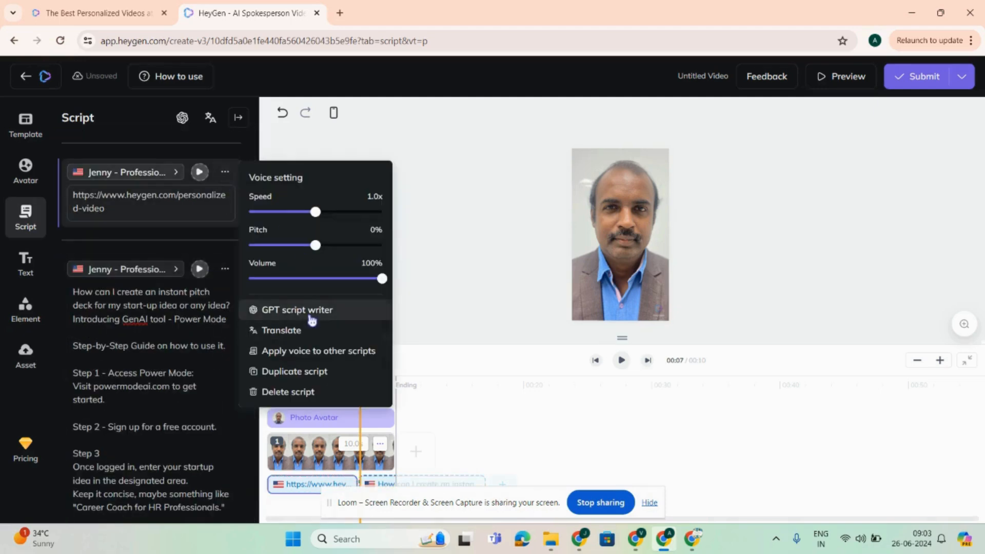
{"action": "left_click_drag", "start_coordinate": [127, 215], "coordinate": [46, 198]}
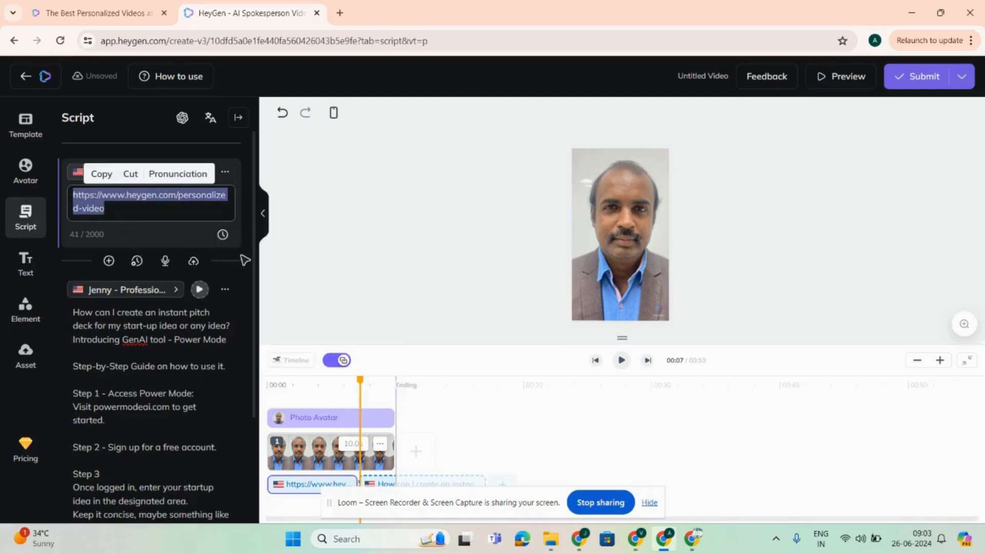
{"action": "type", "text": "Welcome to m"}
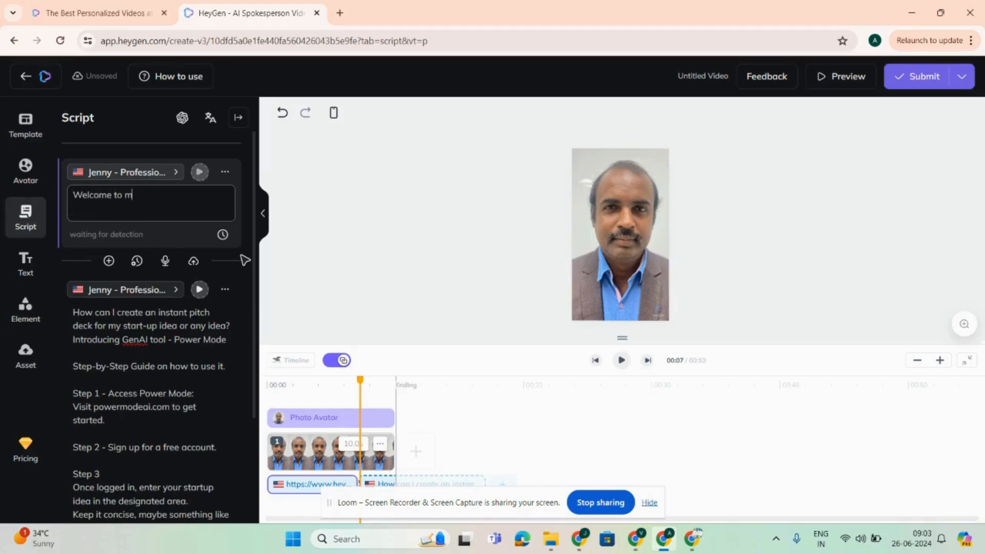
{"action": "type", "text": "y avatar video"}
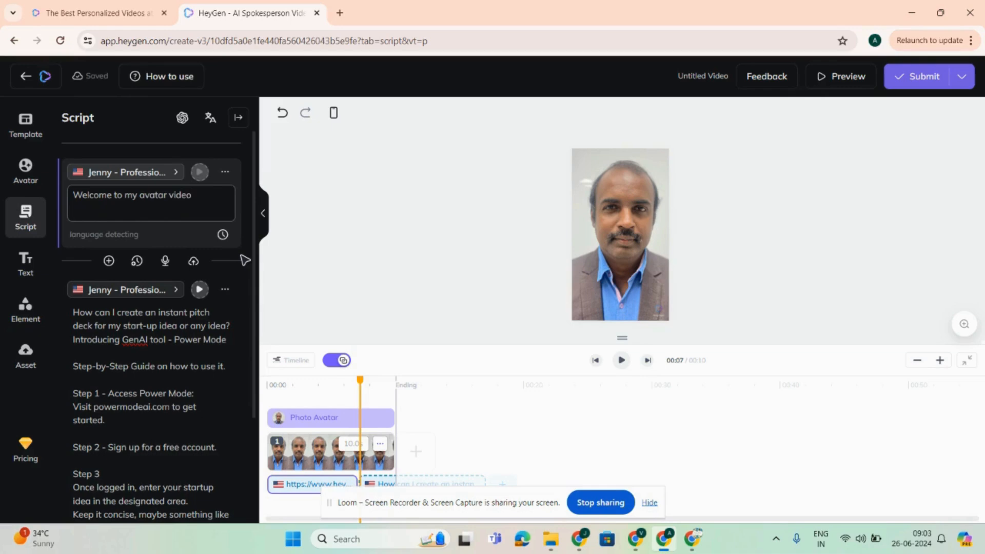
Step: Filter the AI voices to male and assign the Rex - Excited voice to the first script block
{"action": "left_click", "coordinate": [160, 176]}
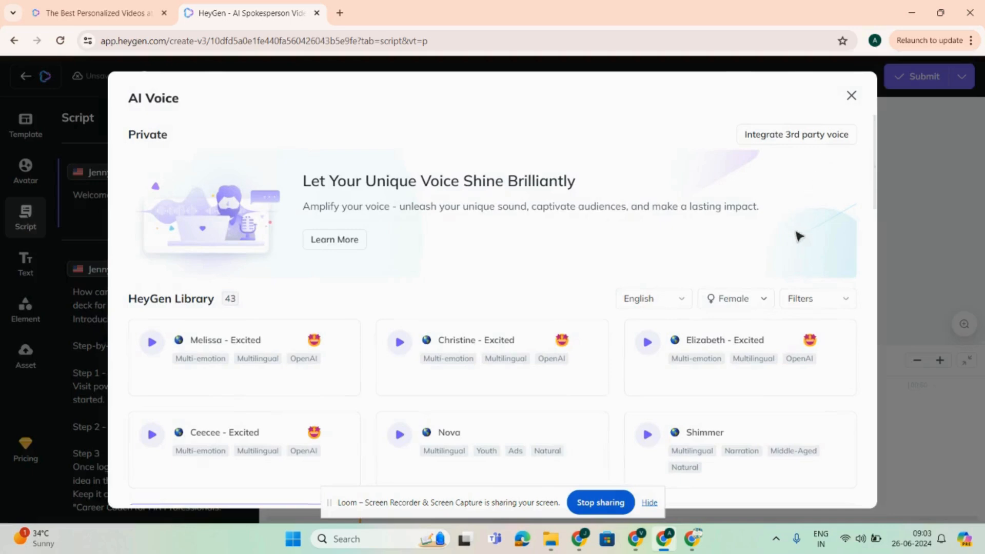
{"action": "left_click", "coordinate": [744, 306]}
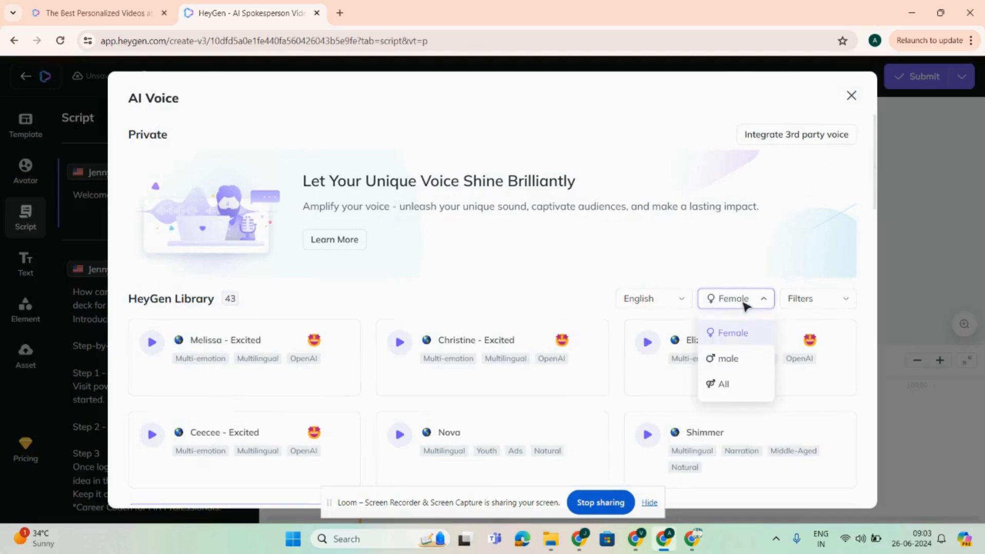
{"action": "left_click", "coordinate": [728, 359]}
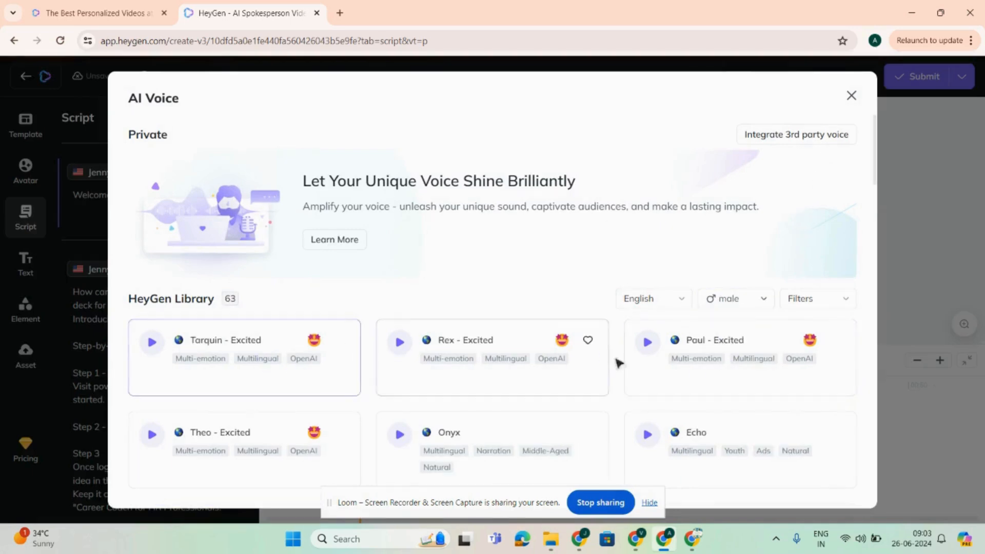
{"action": "left_click", "coordinate": [490, 362]}
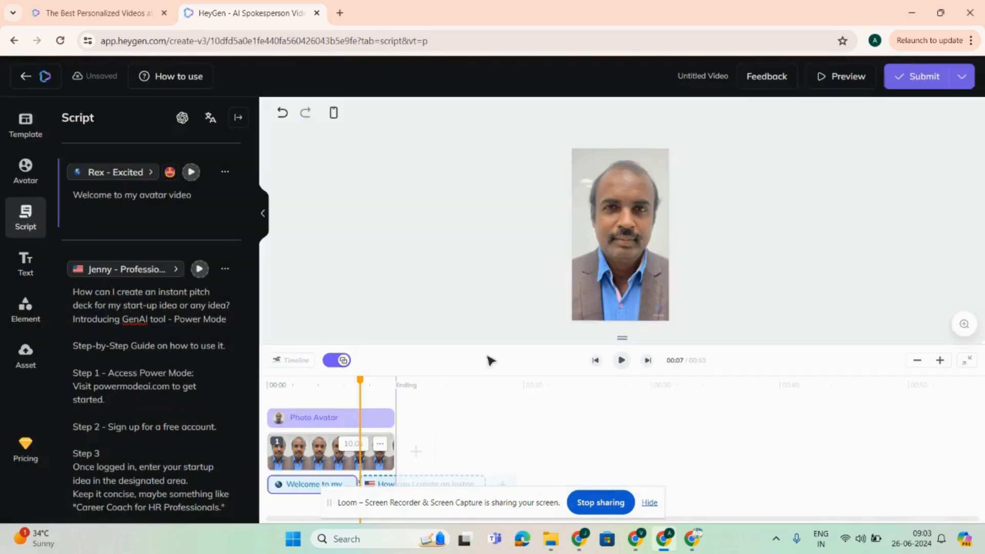
Step: Filter the AI voices to male and assign the Tony - Professional voice to the second script block
{"action": "left_click", "coordinate": [174, 271]}
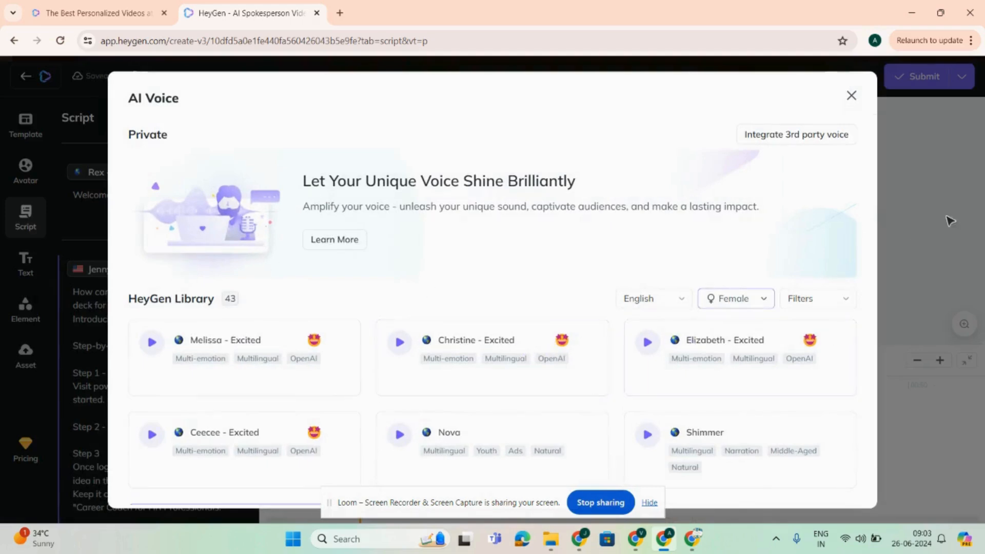
{"action": "mouse_move", "coordinate": [877, 192]}
{"action": "left_mouse_down"}
{"action": "mouse_move", "coordinate": [882, 282]}
{"action": "mouse_move", "coordinate": [873, 187]}
{"action": "left_mouse_up"}
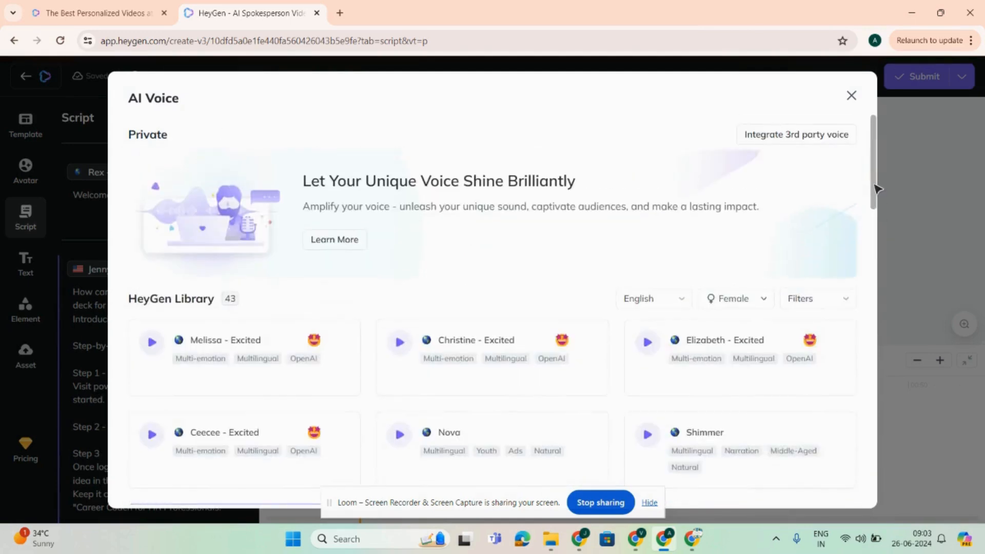
{"action": "left_click", "coordinate": [753, 300]}
{"action": "left_click", "coordinate": [738, 358]}
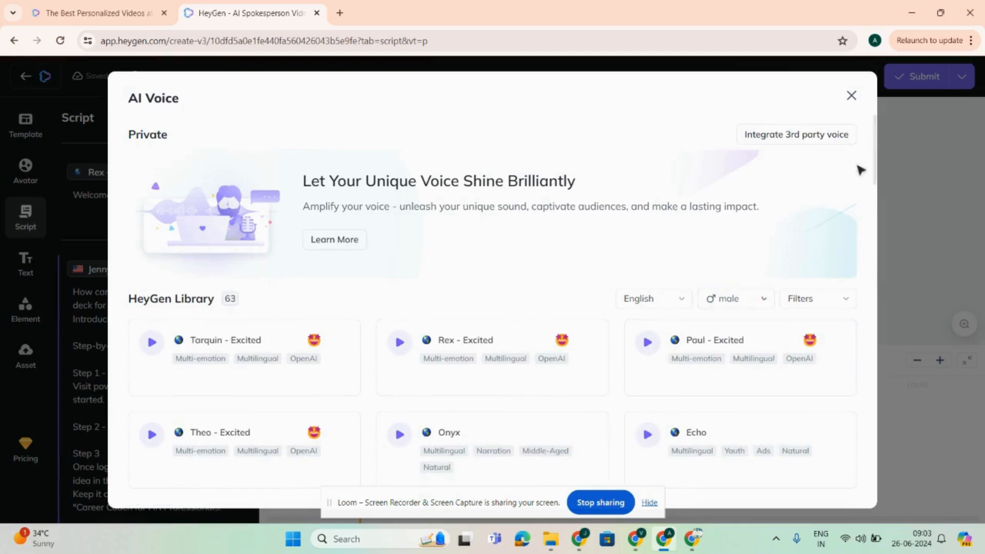
{"action": "left_click_drag", "start_coordinate": [875, 171], "coordinate": [872, 214]}
{"action": "left_click", "coordinate": [725, 269]}
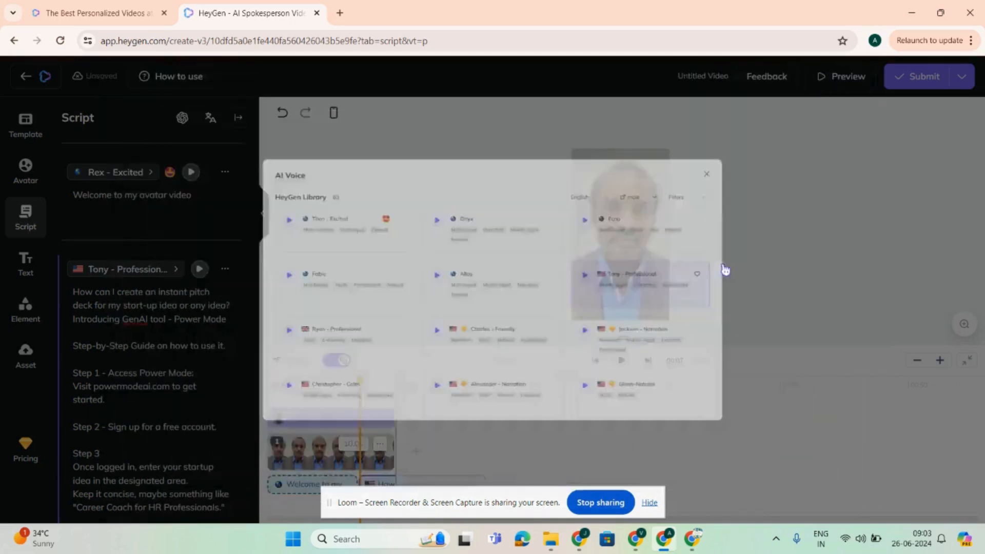
Step: Change the first script block's voice to Tony - Professional as well, matching the second block
{"action": "left_click", "coordinate": [150, 174]}
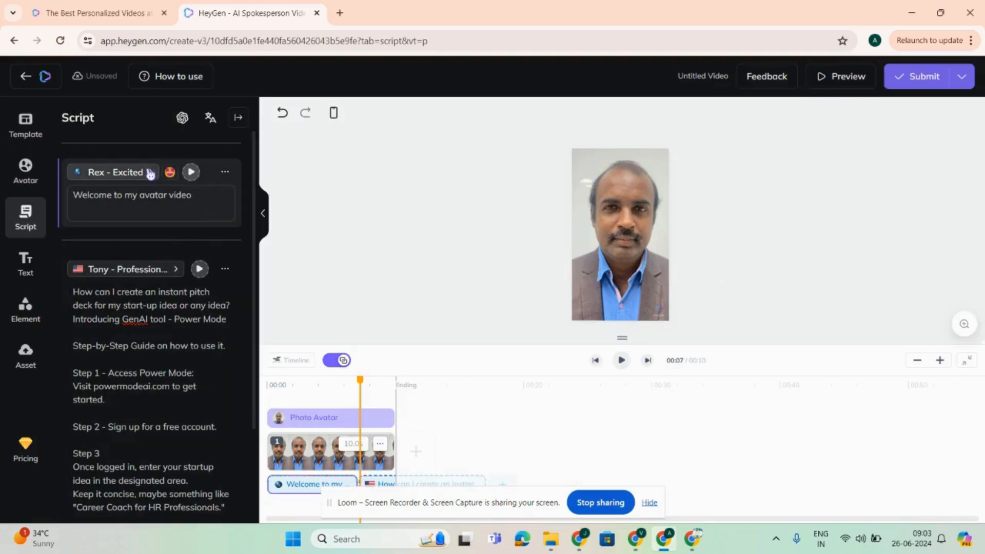
{"action": "left_click", "coordinate": [150, 173]}
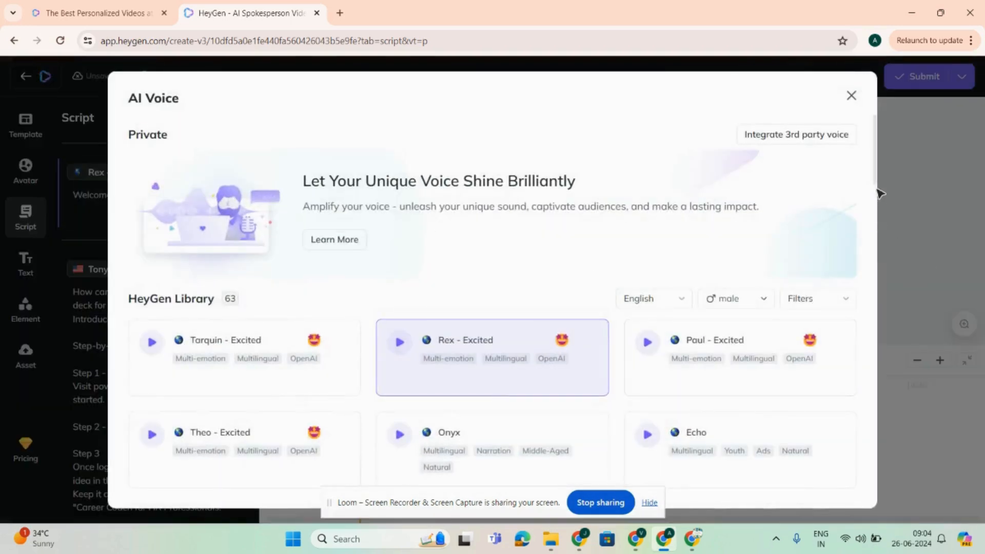
{"action": "left_click_drag", "start_coordinate": [879, 194], "coordinate": [895, 244]}
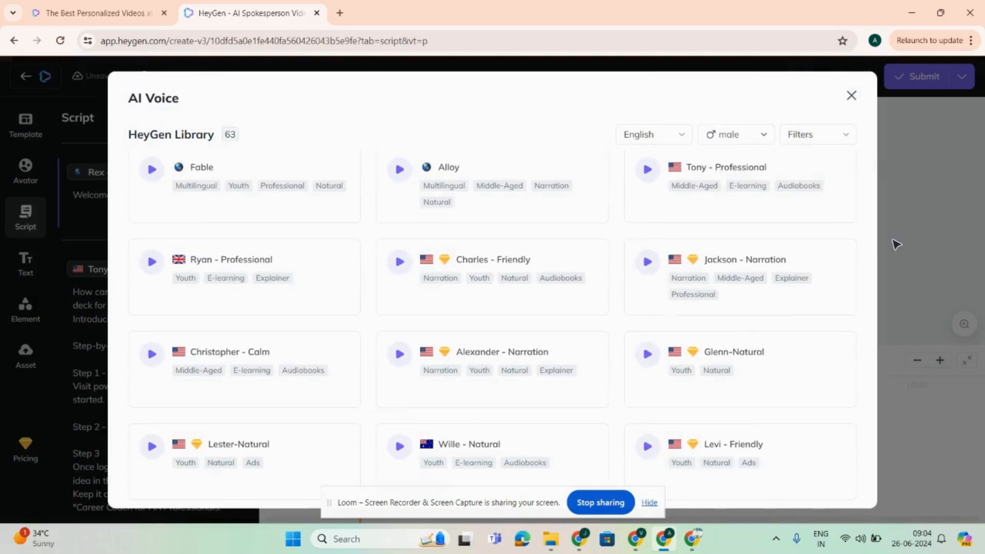
{"action": "left_click", "coordinate": [722, 194]}
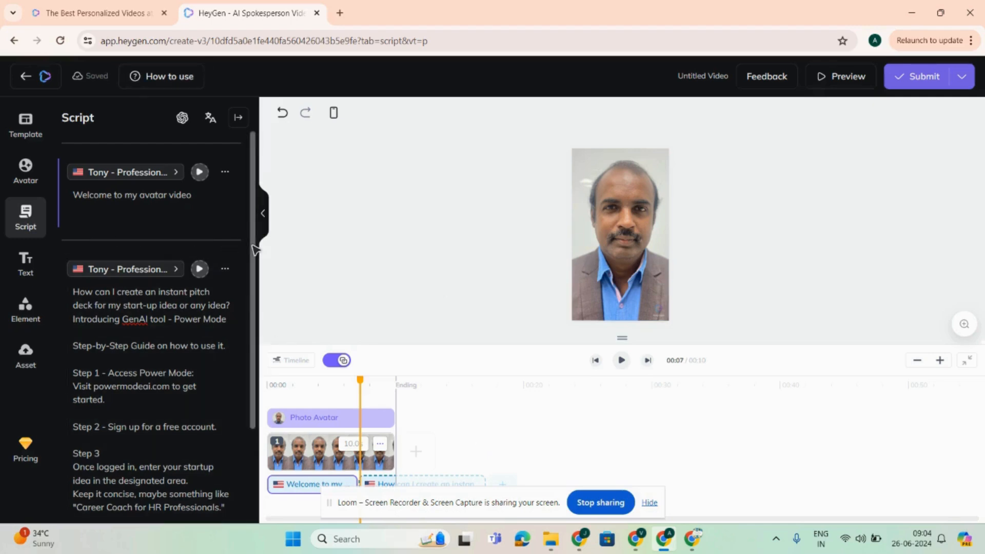
Step: Submit the video for generation despite the script duration notice, and confirm the use of credits
{"action": "scroll", "coordinate": [254, 246], "scroll_direction": "down", "scroll_amount": 3}
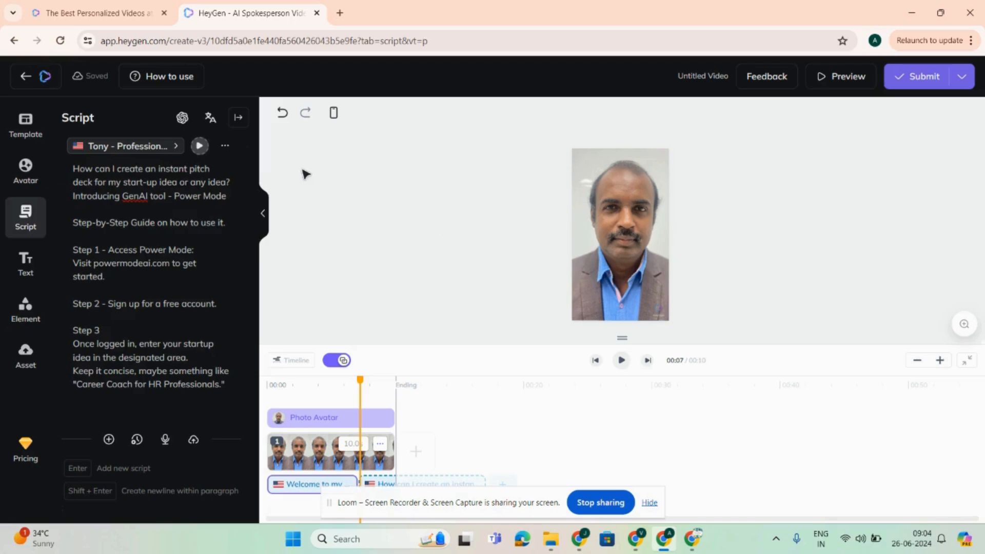
{"action": "left_click", "coordinate": [922, 80]}
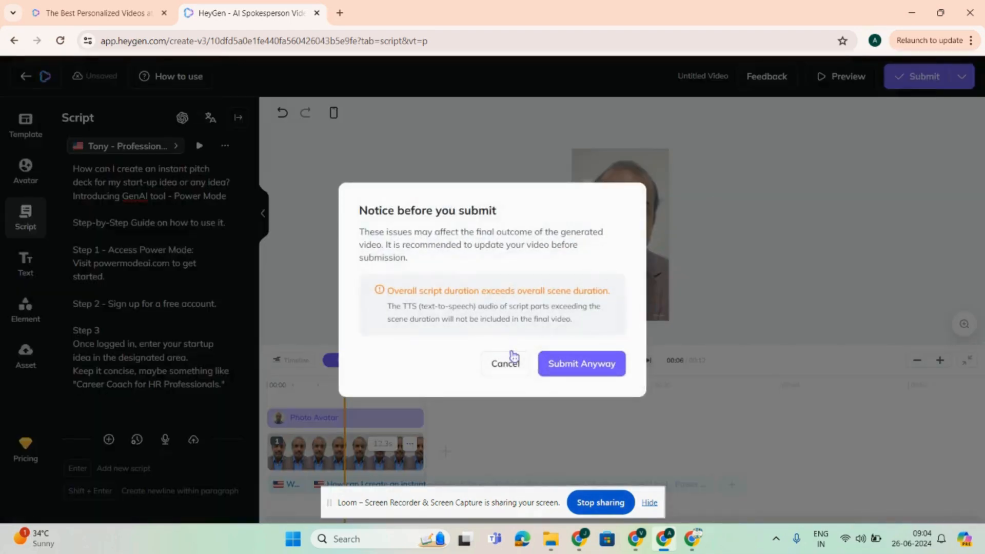
{"action": "left_click", "coordinate": [568, 364]}
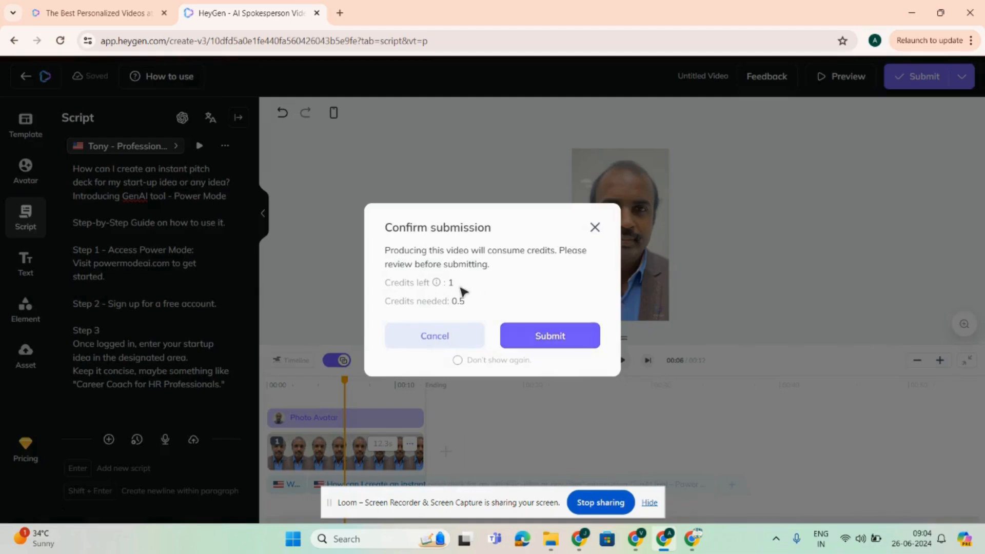
{"action": "left_click", "coordinate": [550, 338]}
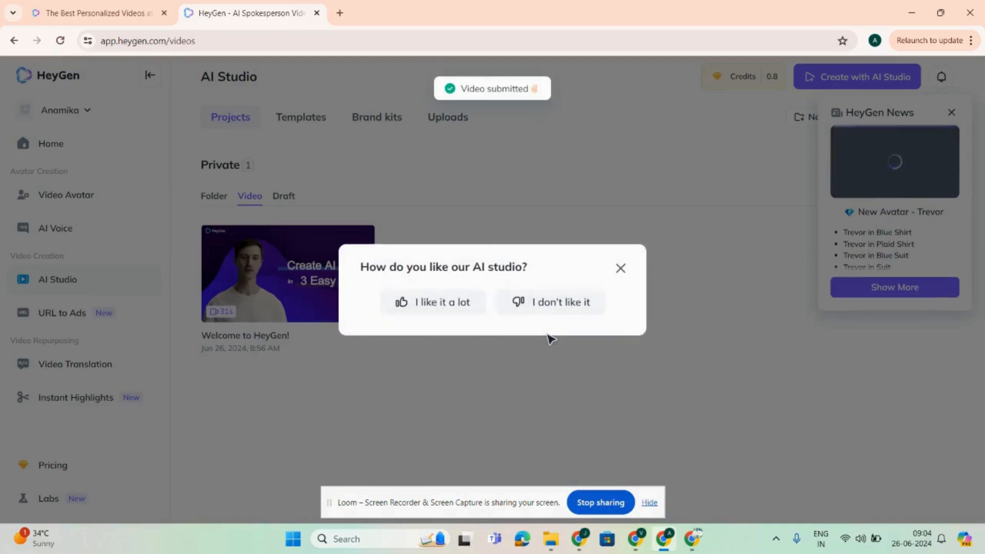
Step: Rate the AI studio "I like it a lot" and submit the feedback "Very good for Avatar based videos"
{"action": "left_click", "coordinate": [438, 301]}
{"action": "left_click", "coordinate": [444, 280]}
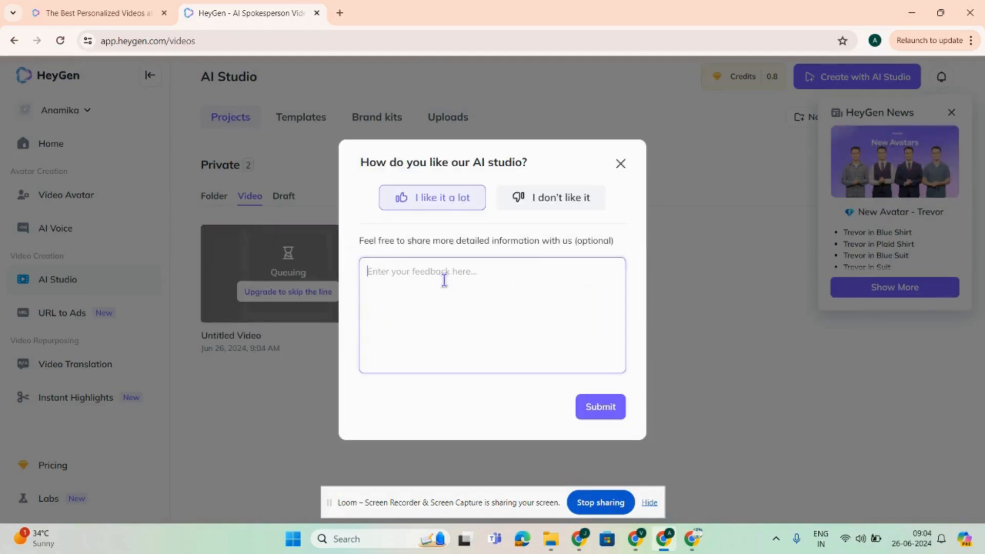
{"action": "type", "text": "Very go"}
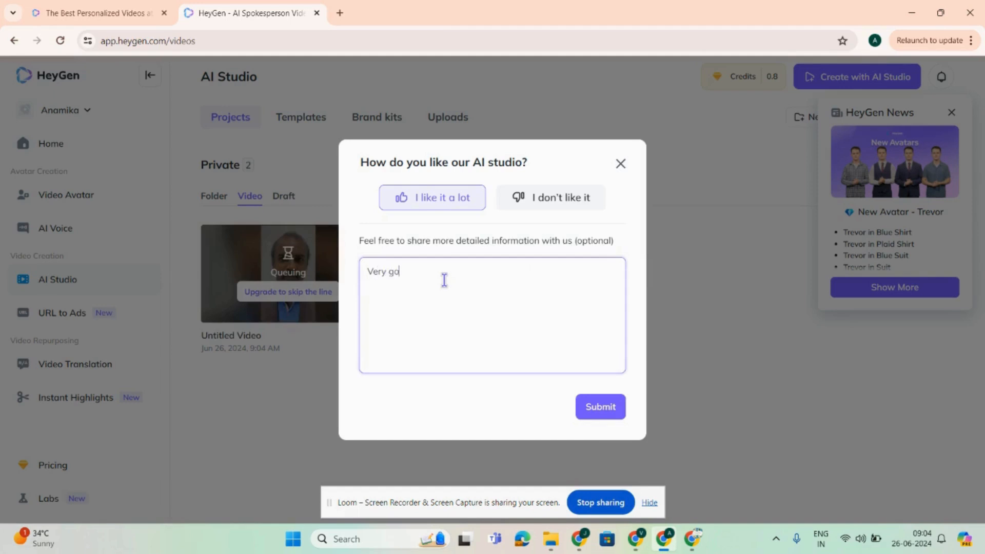
{"action": "type", "text": "od for Av"}
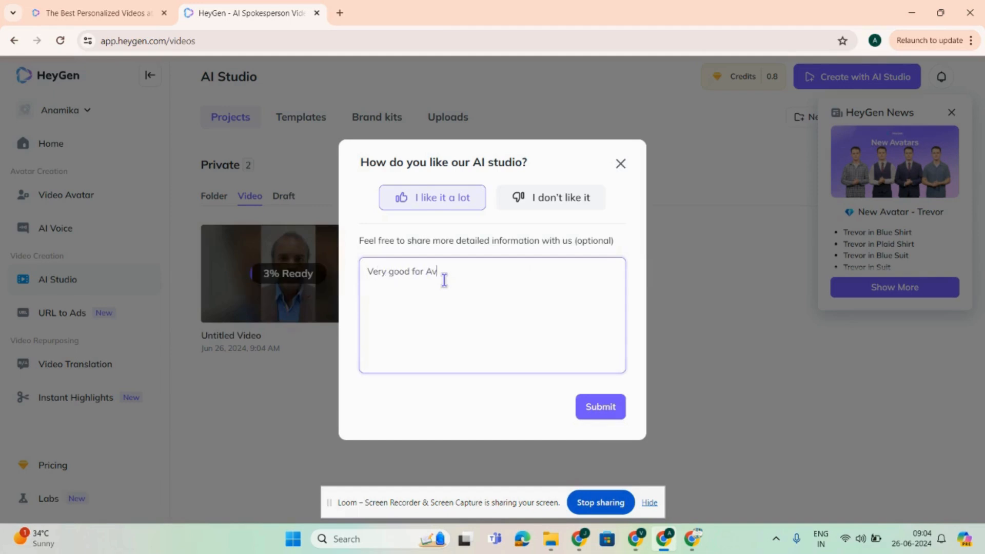
{"action": "type", "text": "atar based videos"}
{"action": "left_click", "coordinate": [599, 406]}
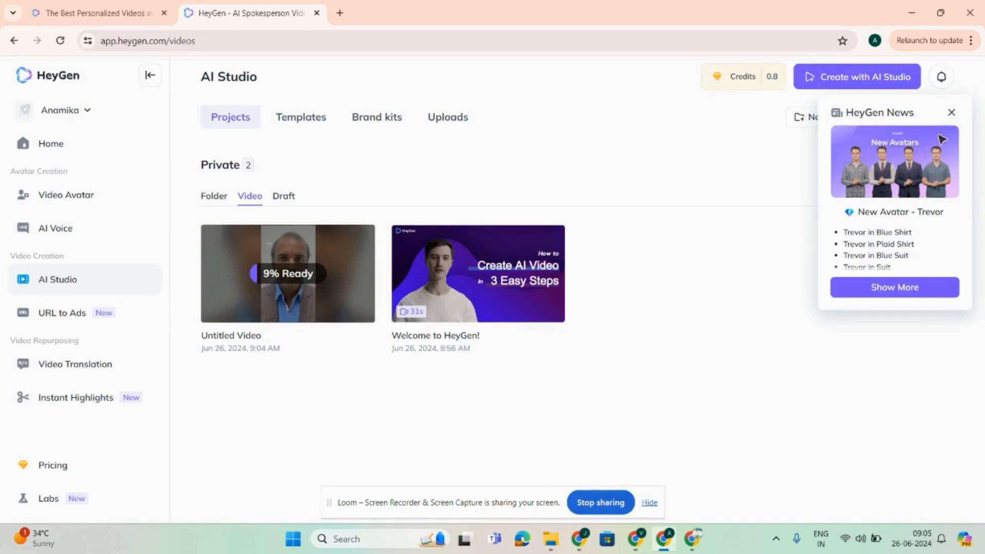
Step: Dismiss the HeyGen News notice, then review the upgrade pricing plans and their included credits before returning to the projects
{"action": "left_click", "coordinate": [951, 113]}
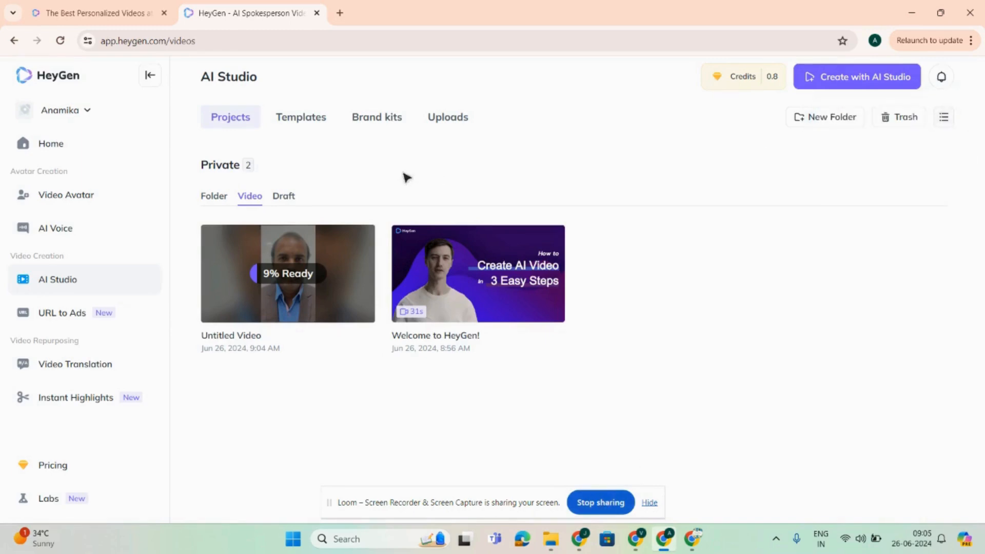
{"action": "mouse_move", "coordinate": [730, 82]}
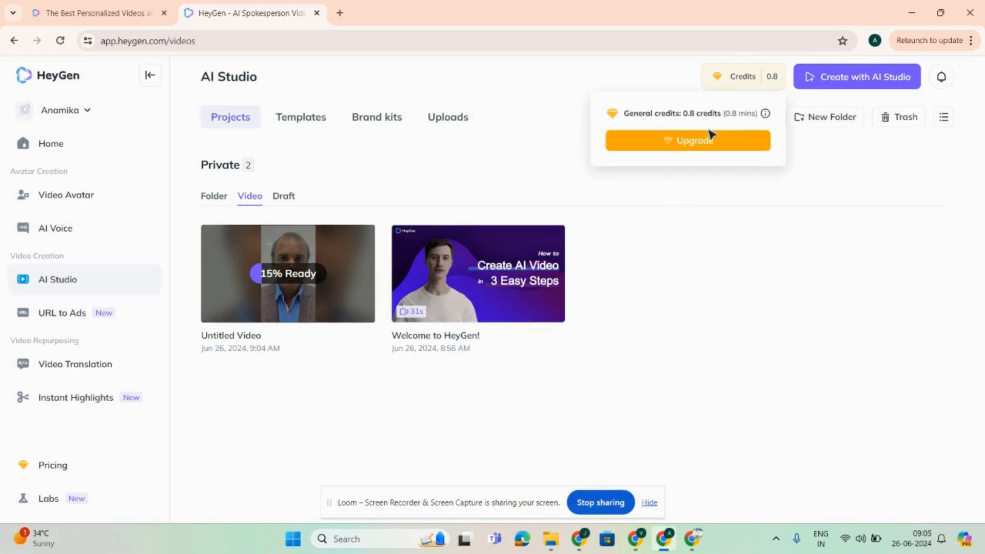
{"action": "left_click", "coordinate": [709, 145]}
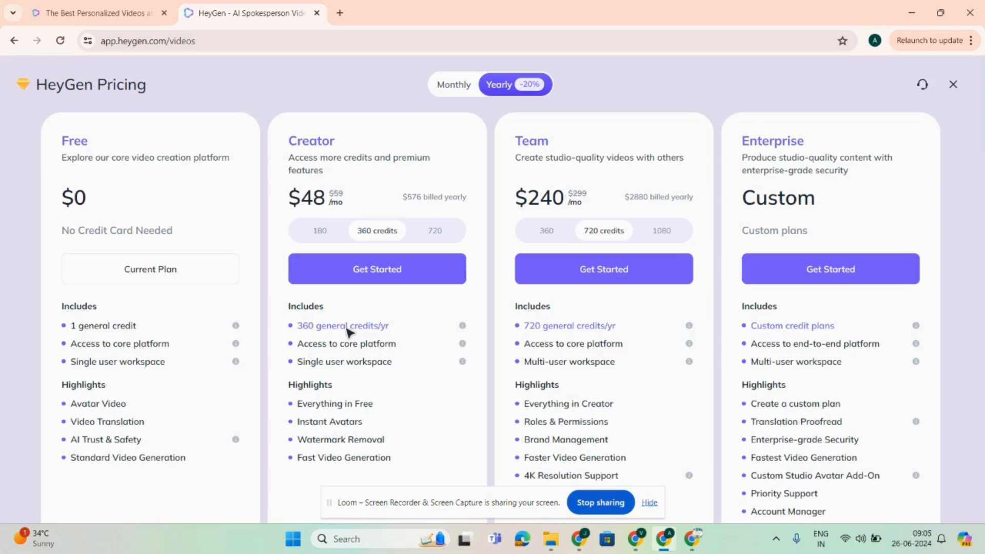
{"action": "mouse_move", "coordinate": [463, 328]}
{"action": "left_click", "coordinate": [953, 84]}
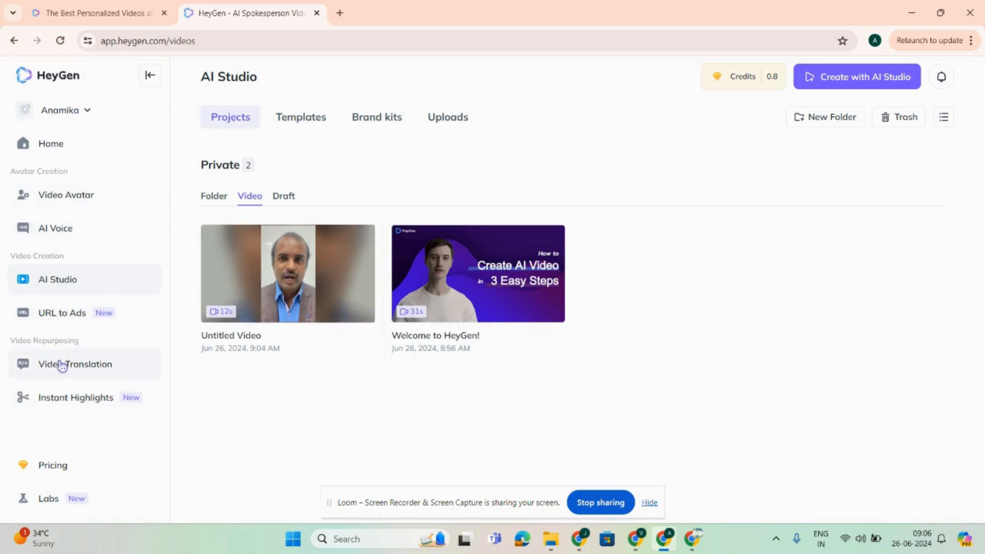
Step: Open the generated Untitled Video and play it
{"action": "left_click", "coordinate": [285, 273]}
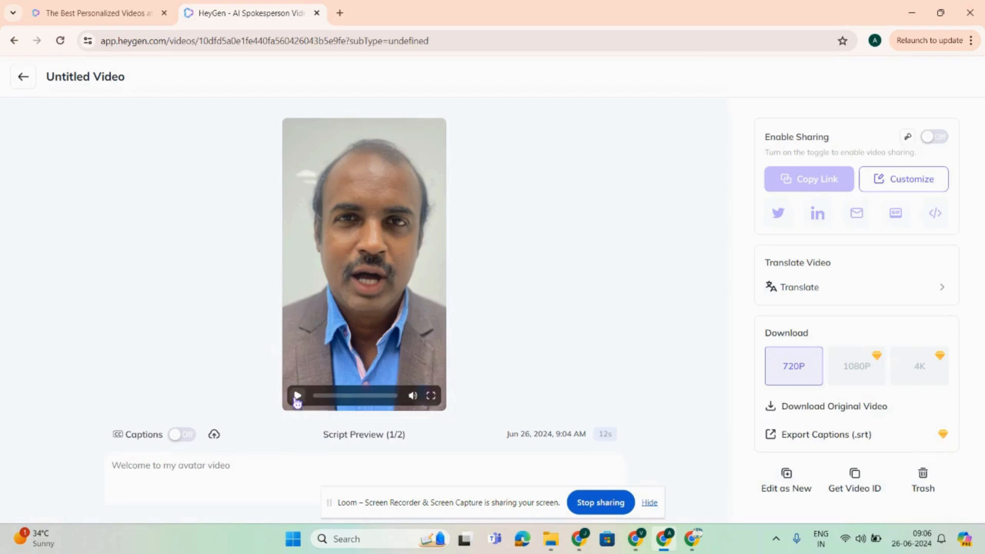
{"action": "left_click", "coordinate": [297, 396]}
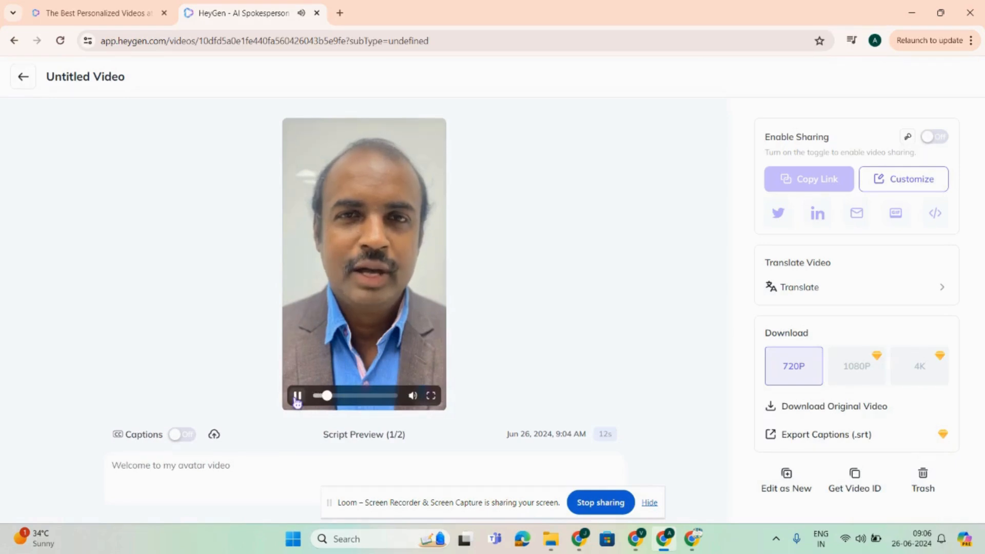